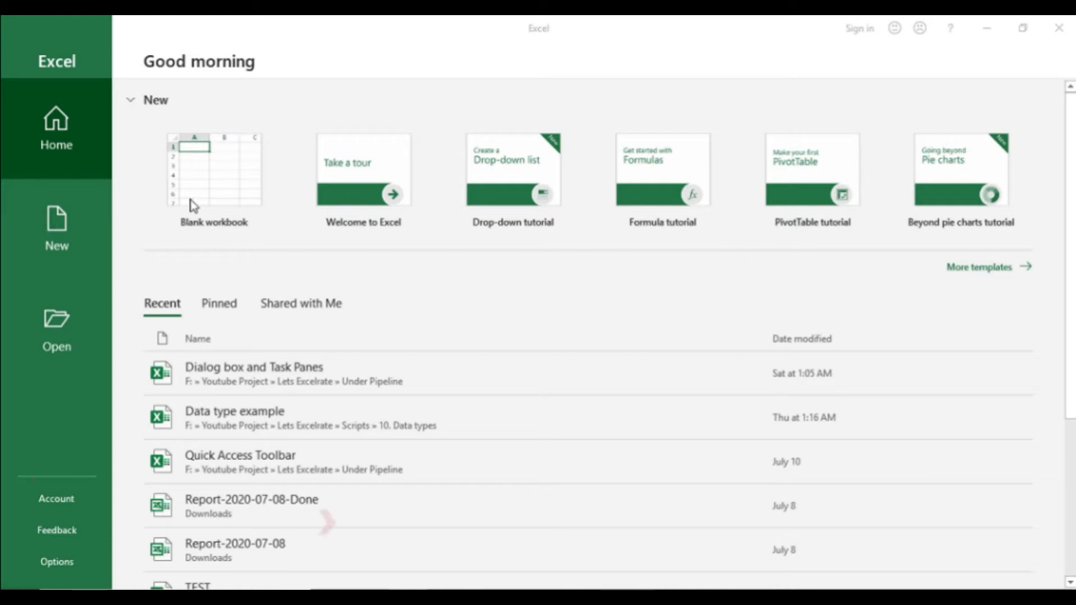
# Create a new blank workbook.
pyautogui.hotkey('ctrl', 'n')
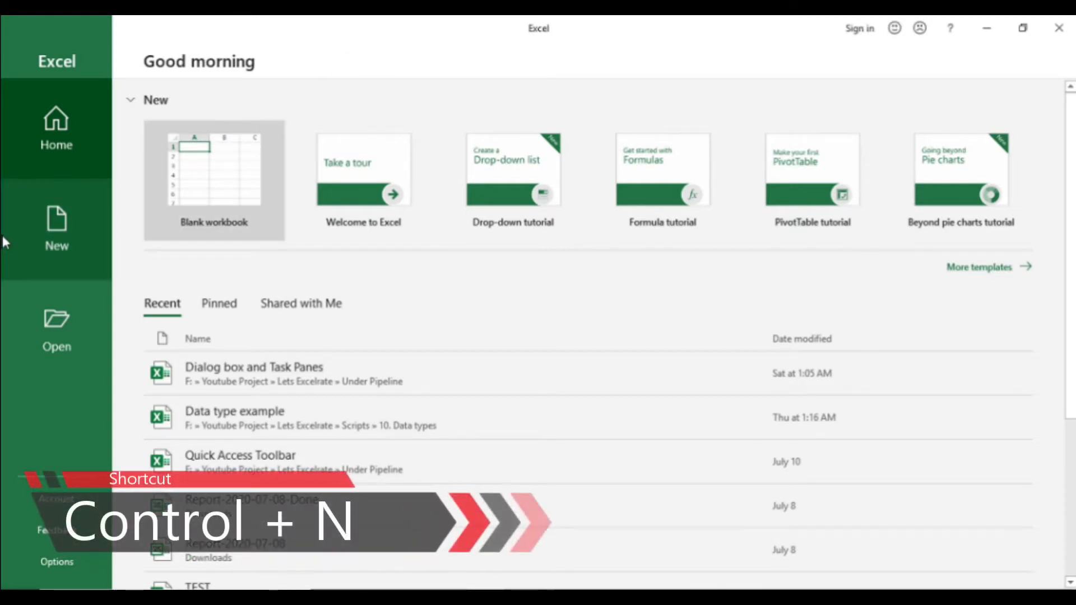
pyautogui.click(69, 232)
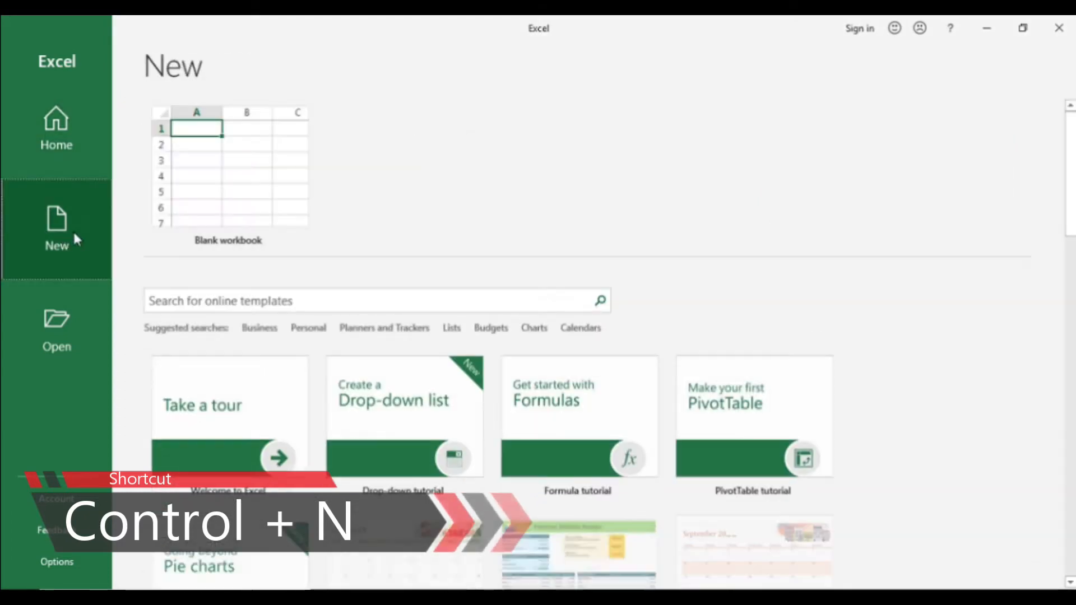
pyautogui.click(221, 196)
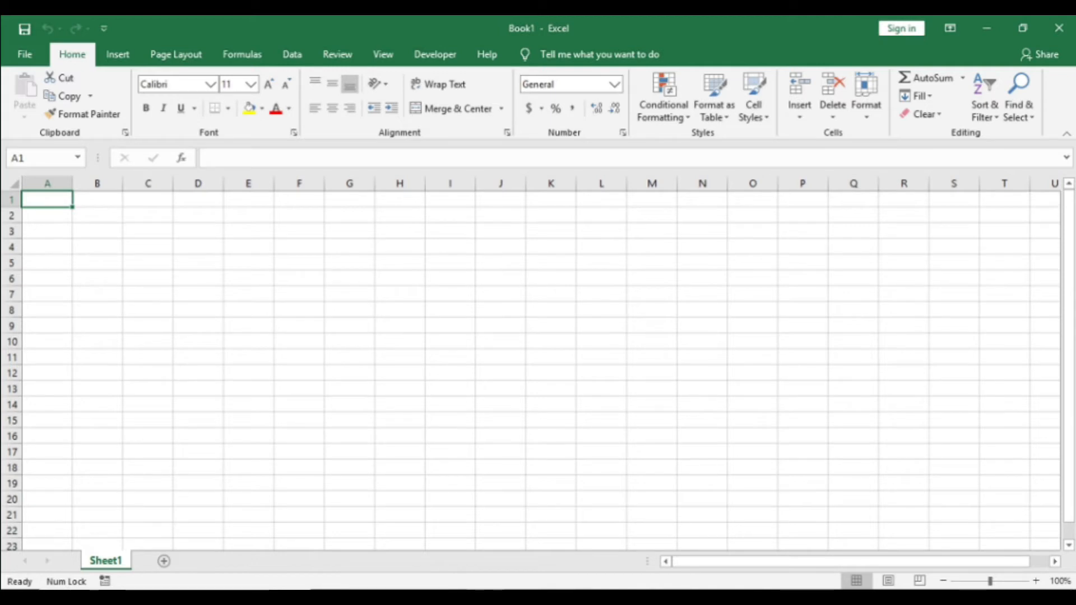
pyautogui.click(98, 200)
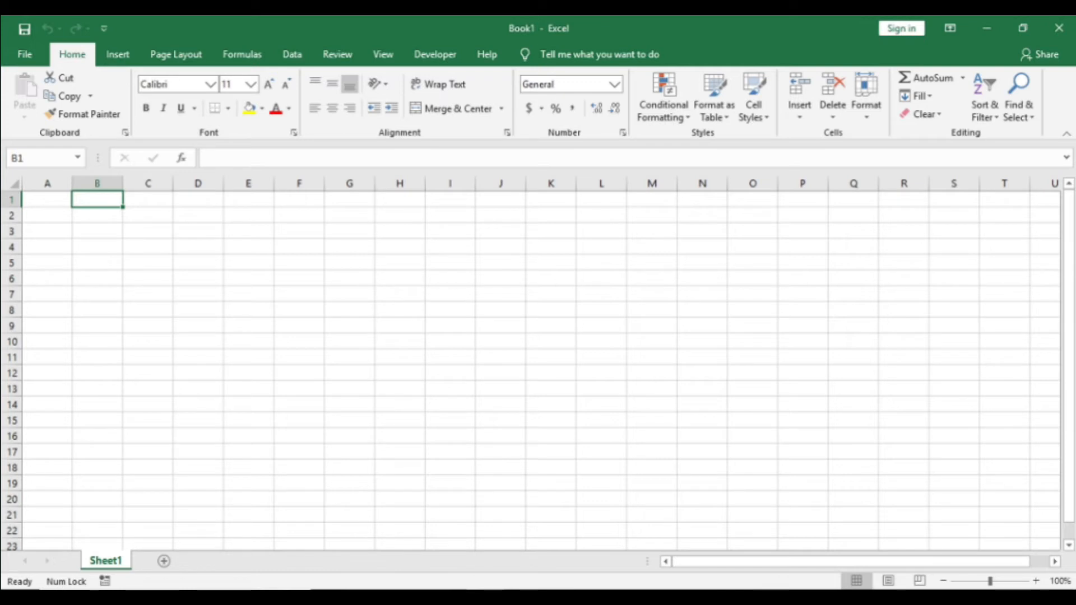
pyautogui.hotkey('alt', 'F11')
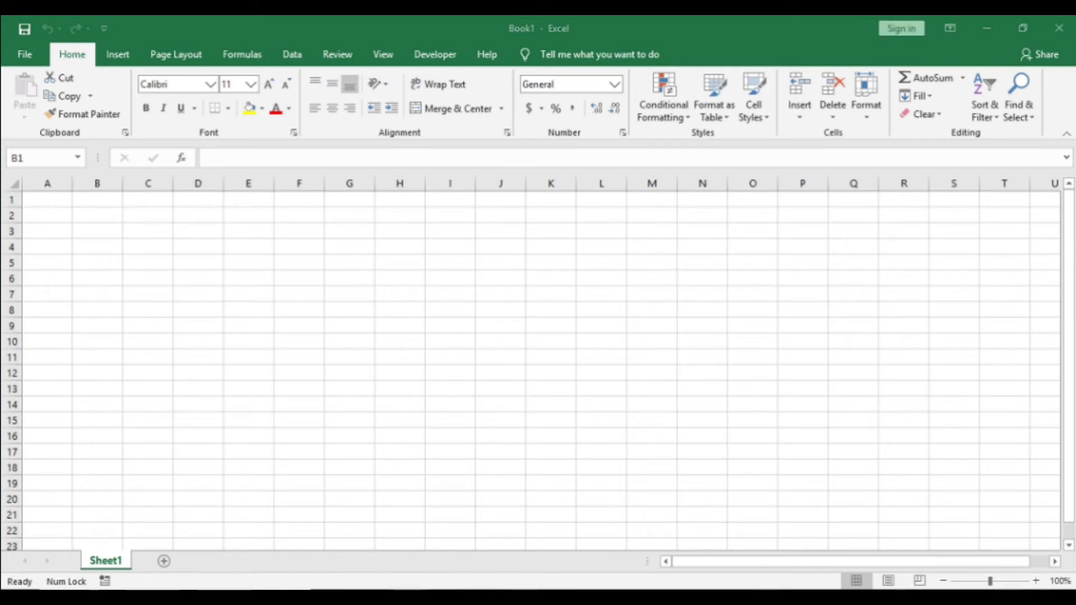
pyautogui.click(65, 251)
pyautogui.press('Left')
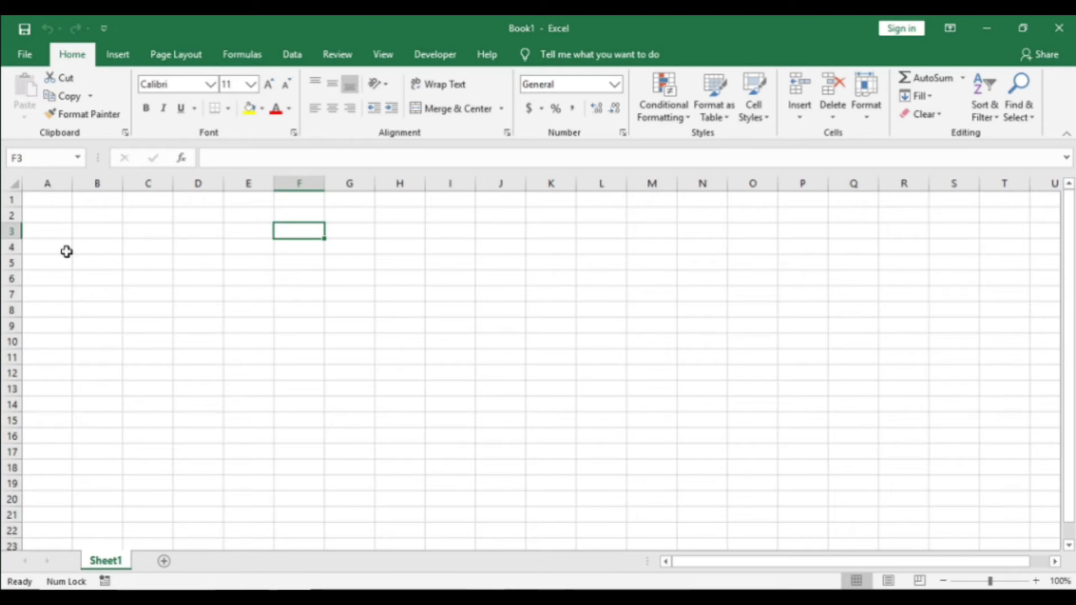
pyautogui.press('Up')
pyautogui.press('Up')
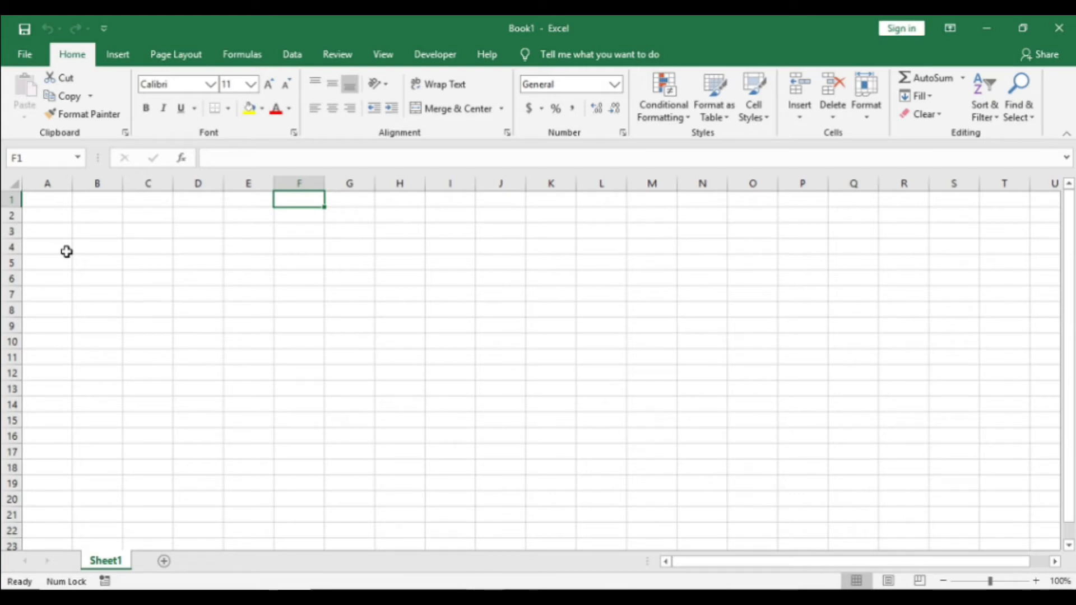
pyautogui.press('Home')
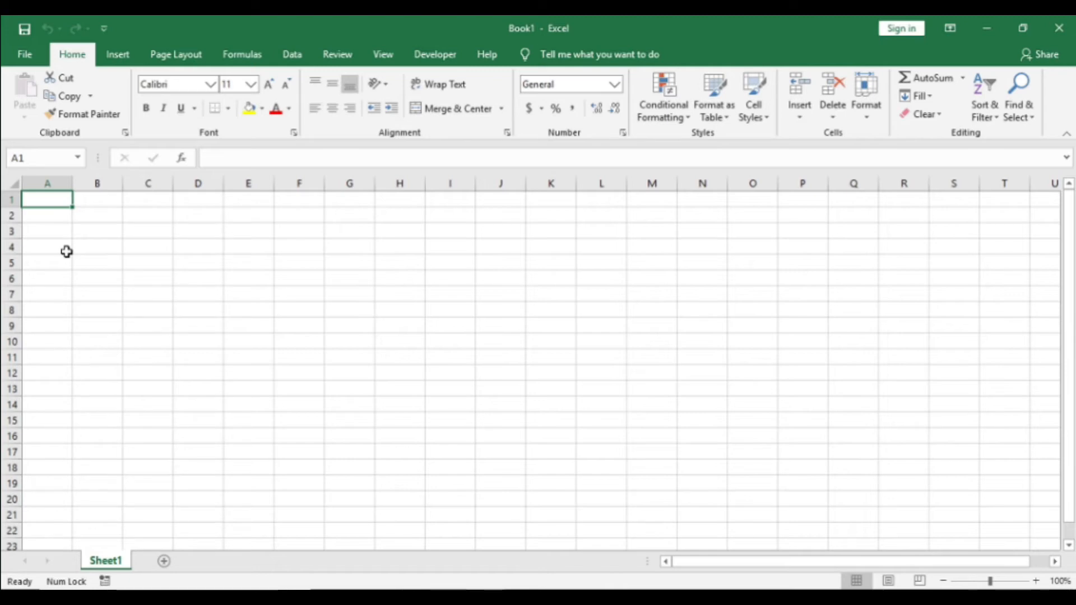
pyautogui.press('Right')
pyautogui.press('Right')
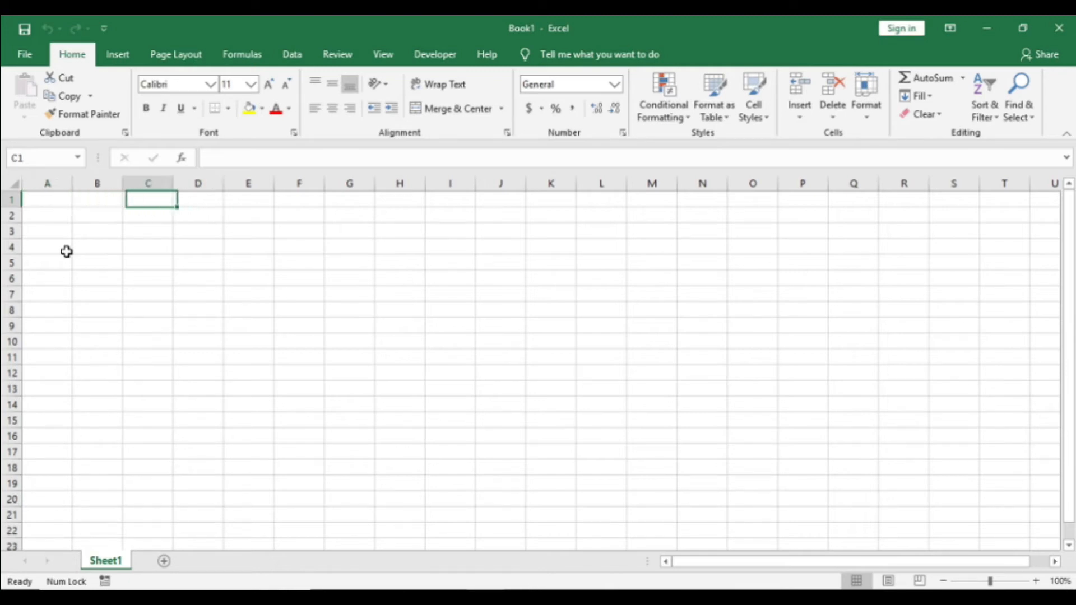
# Enter the column heading "Months" in cell A1.
pyautogui.press('Home')
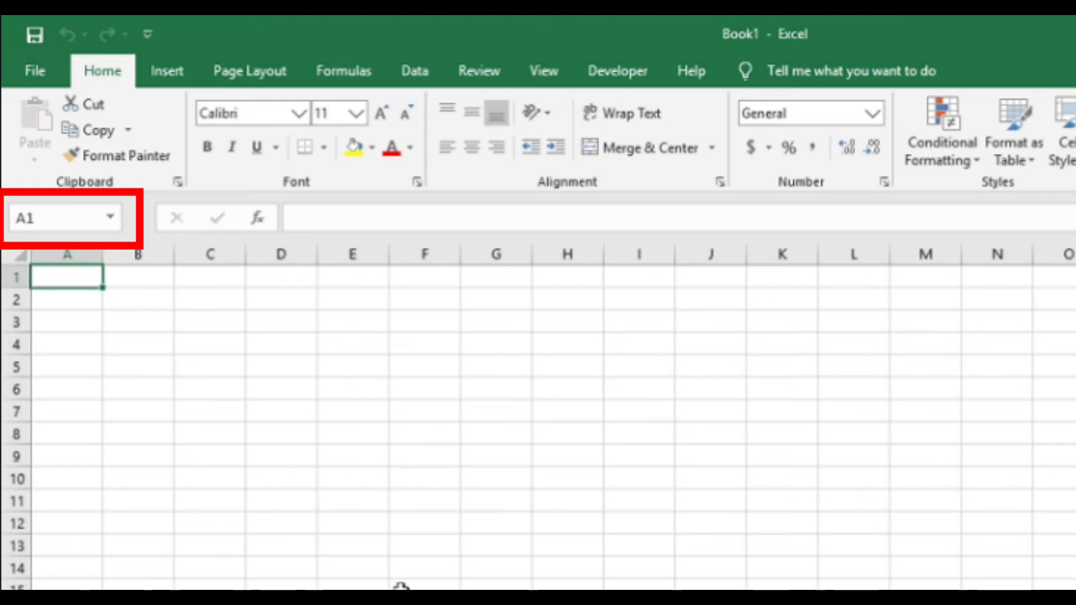
pyautogui.write('N')
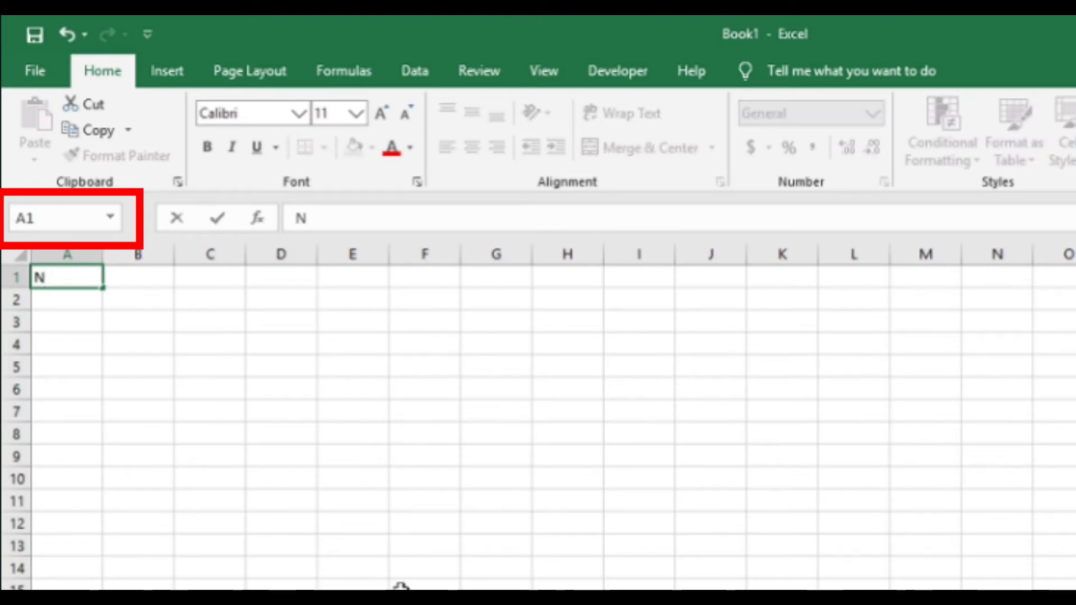
pyautogui.press('BackSpace')
pyautogui.write('Mo')
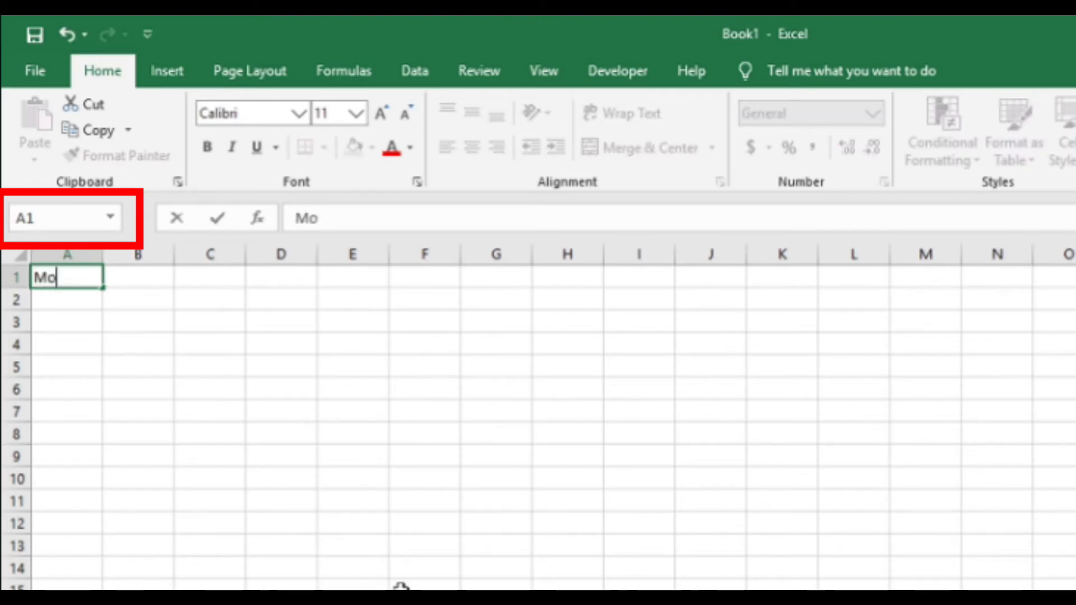
pyautogui.write('nths')
pyautogui.press('Return')
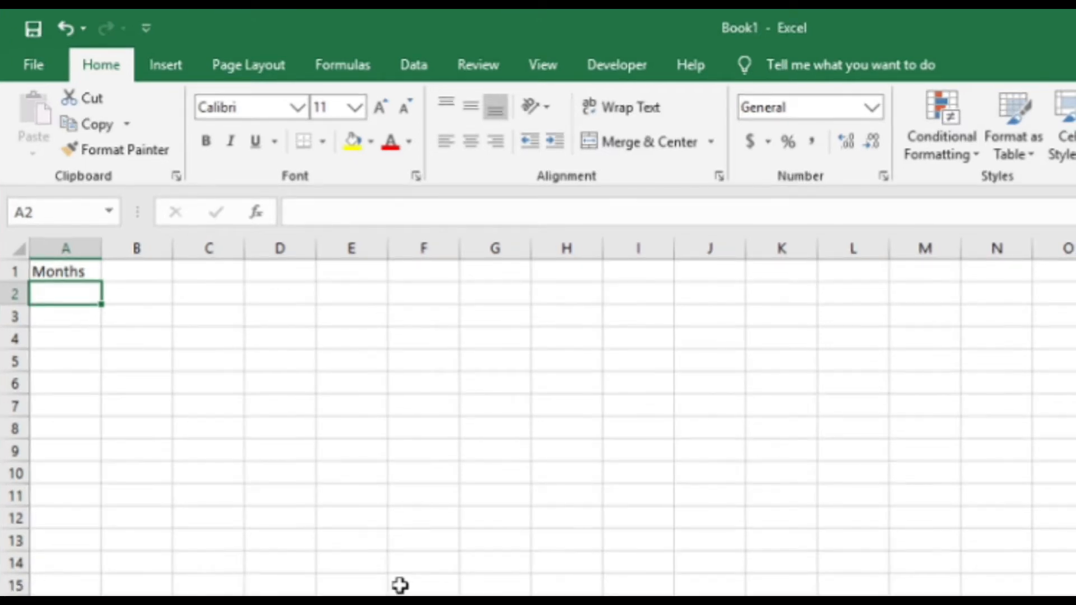
# Enter the column heading "Sales of store" in cell B1.
pyautogui.press('Up')
pyautogui.press('Right')
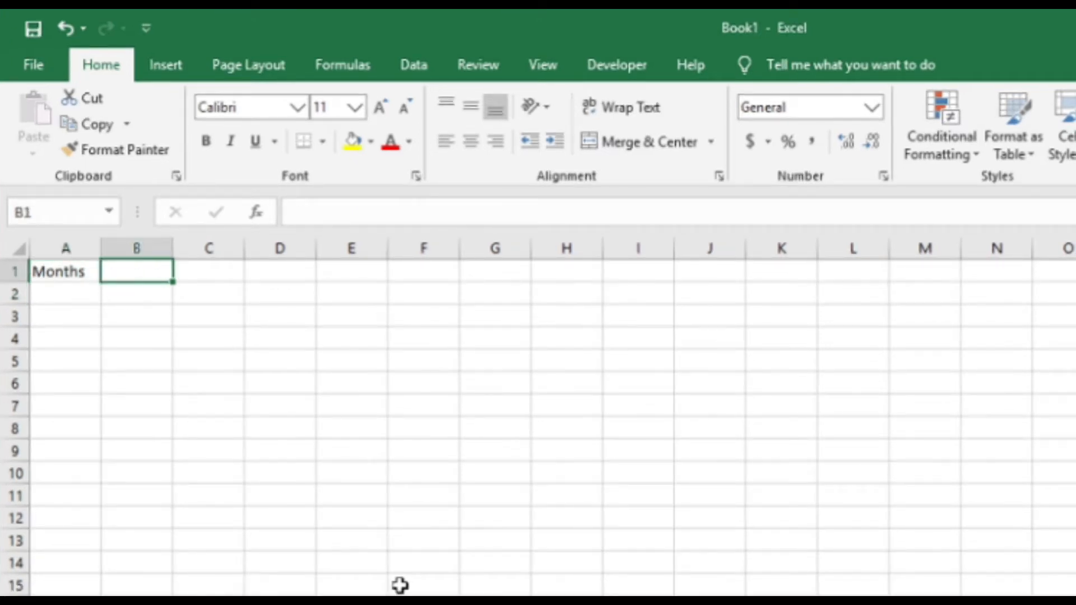
pyautogui.write('Sales of store')
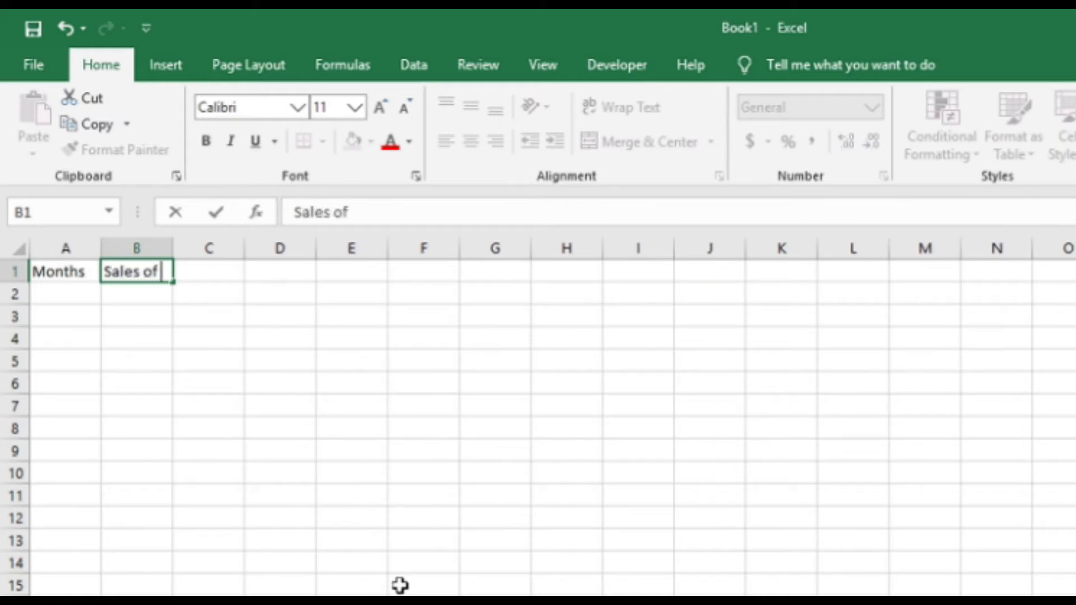
pyautogui.press('Return')
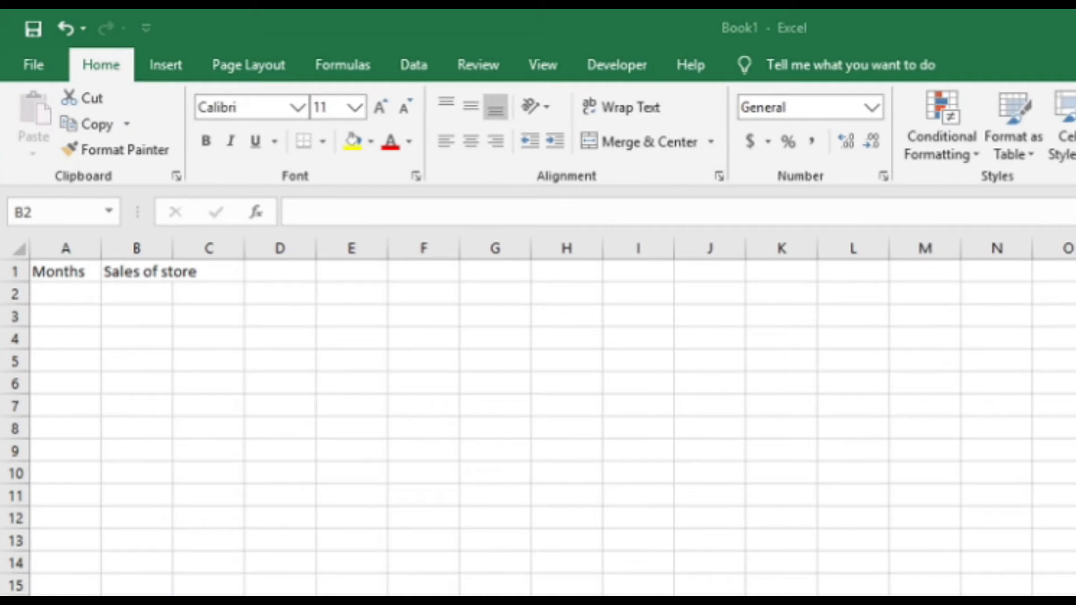
# Enter the first month, "Jan", in cell A2 below the Months heading.
pyautogui.click(70, 294)
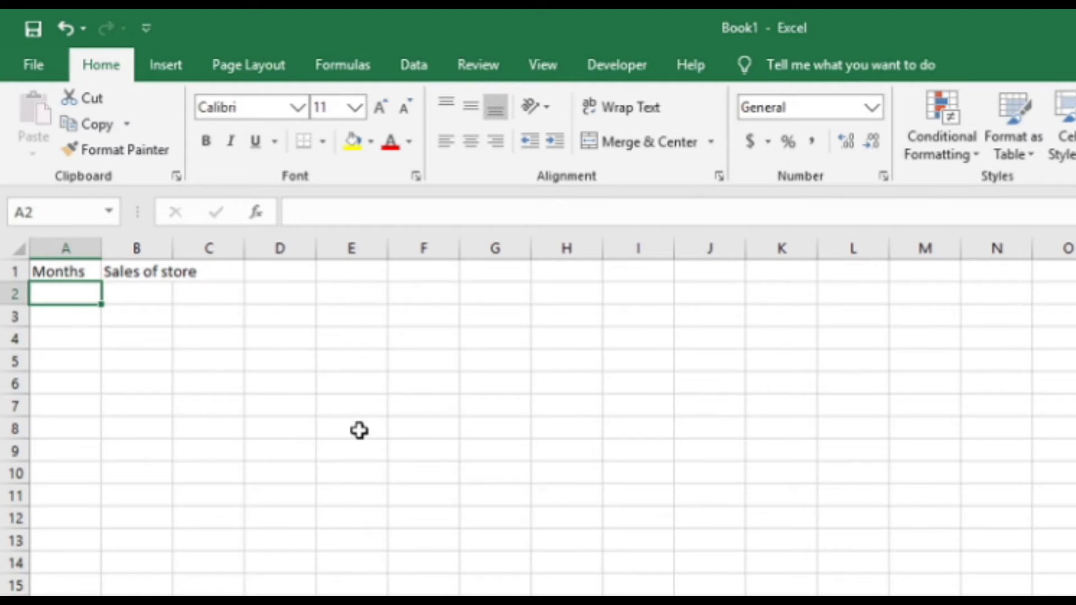
pyautogui.write('Jan')
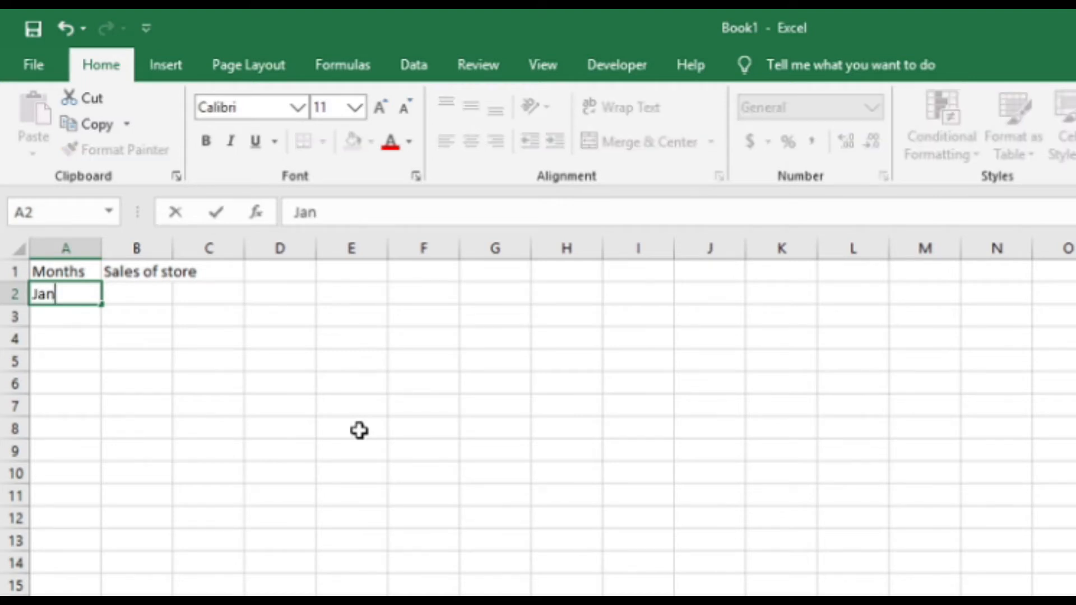
pyautogui.press('Return')
pyautogui.press('Up')
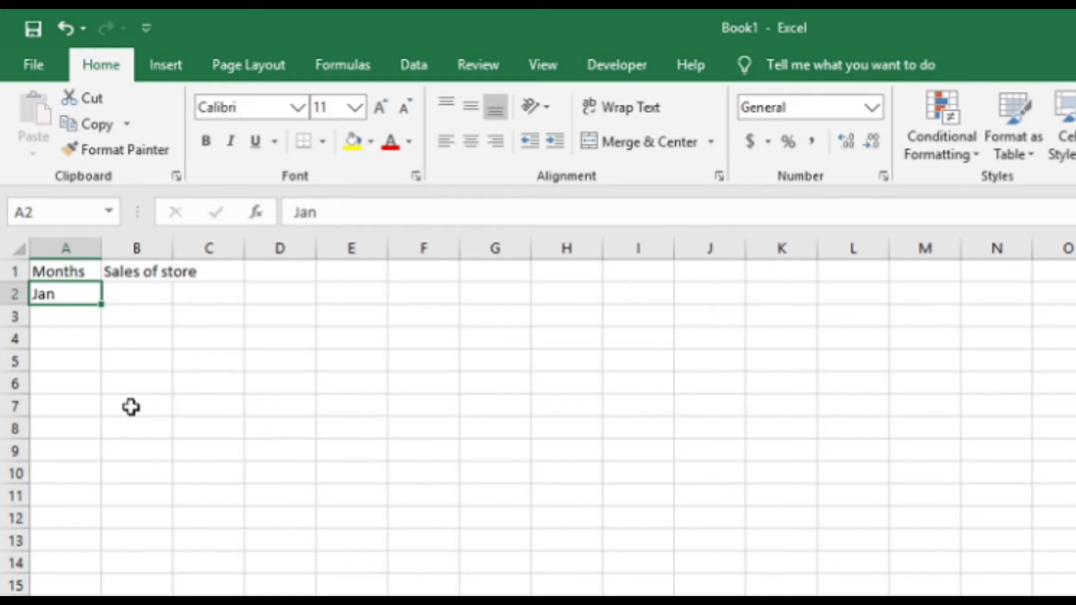
# Try entering the following months by hand below Jan, starting with "Feb" in cell A3.
pyautogui.click(67, 316)
pyautogui.write('Feb')
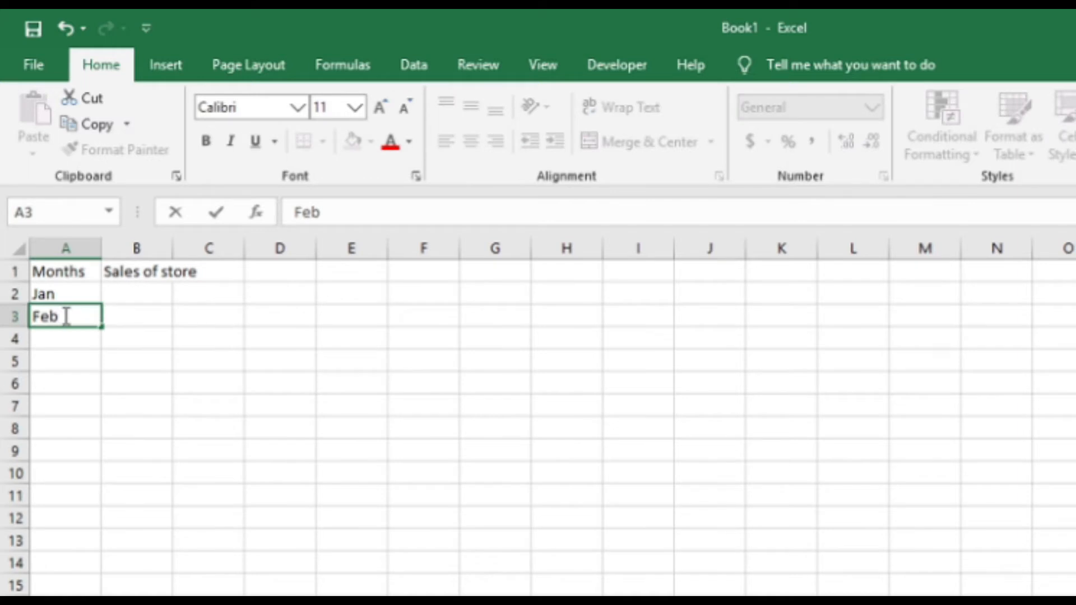
pyautogui.press('Return')
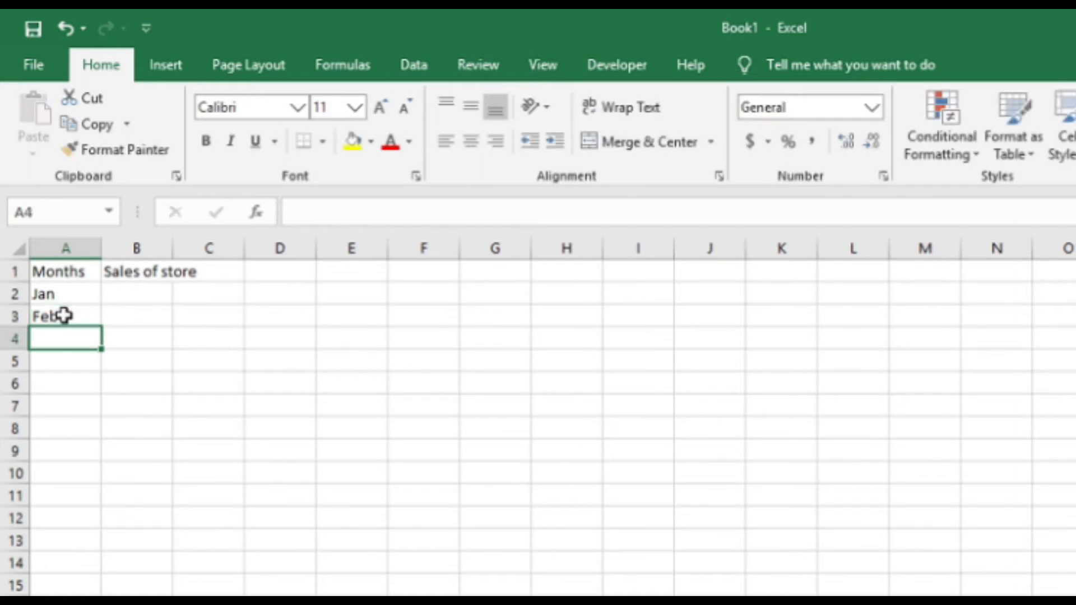
pyautogui.write('Mar')
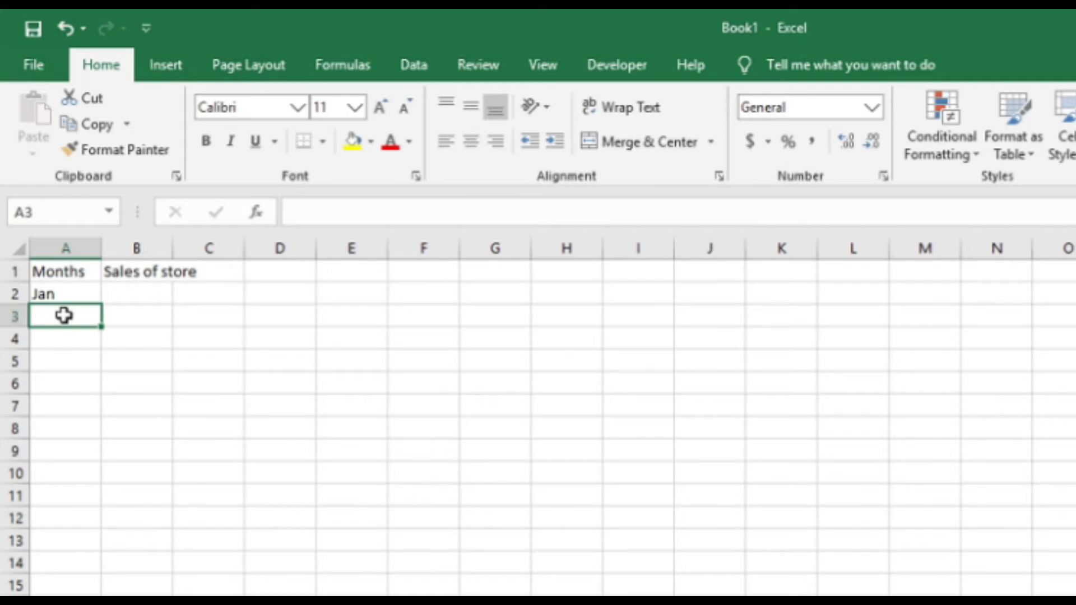
# AutoFill the month series from Jan in A2 down to Dec in A13.
pyautogui.press('Up')
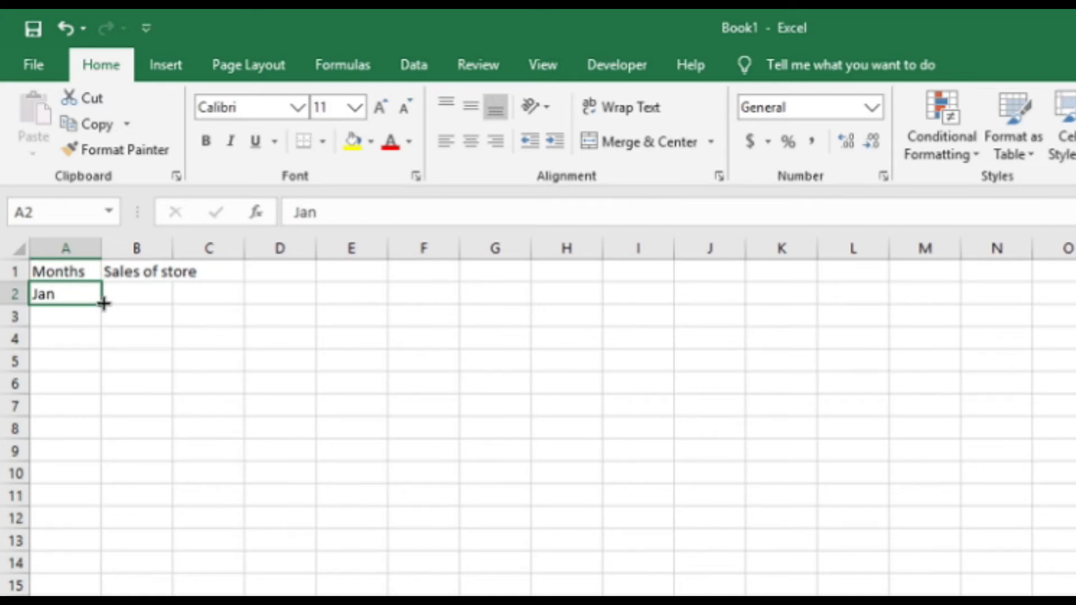
pyautogui.moveTo(104, 303); pyautogui.dragTo(104, 553)
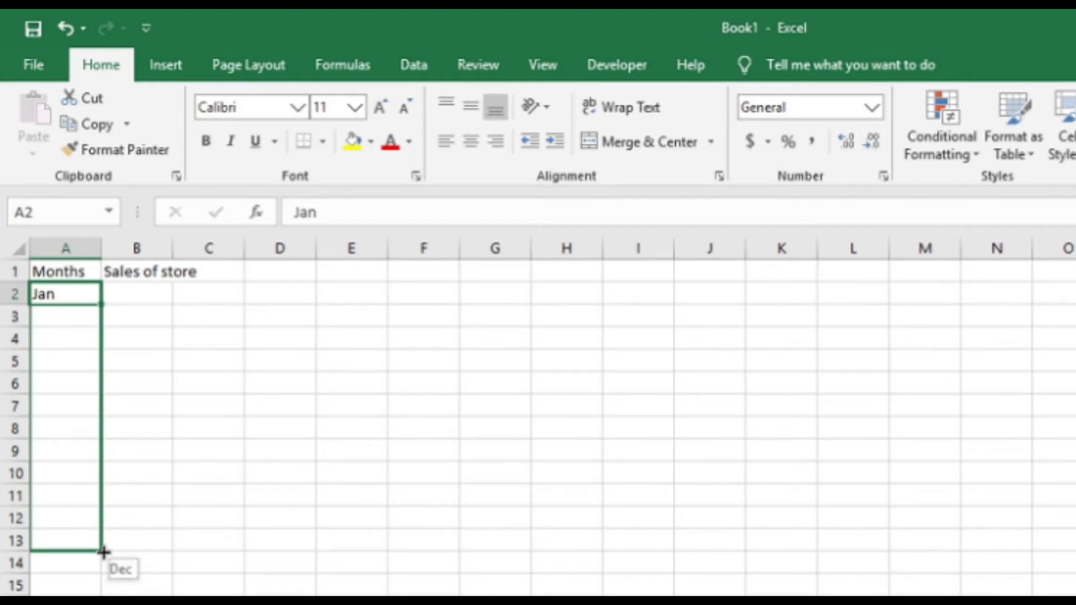
pyautogui.moveTo(104, 553); pyautogui.dragTo(104, 553)
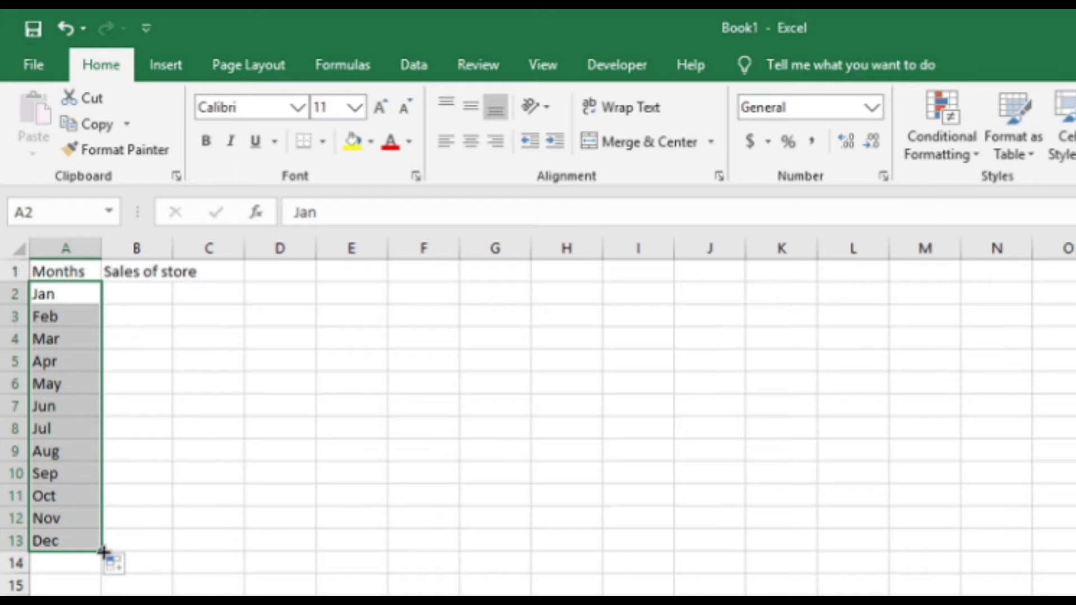
# Enter the growth rate 5.5% in cell E2.
pyautogui.click(141, 296)
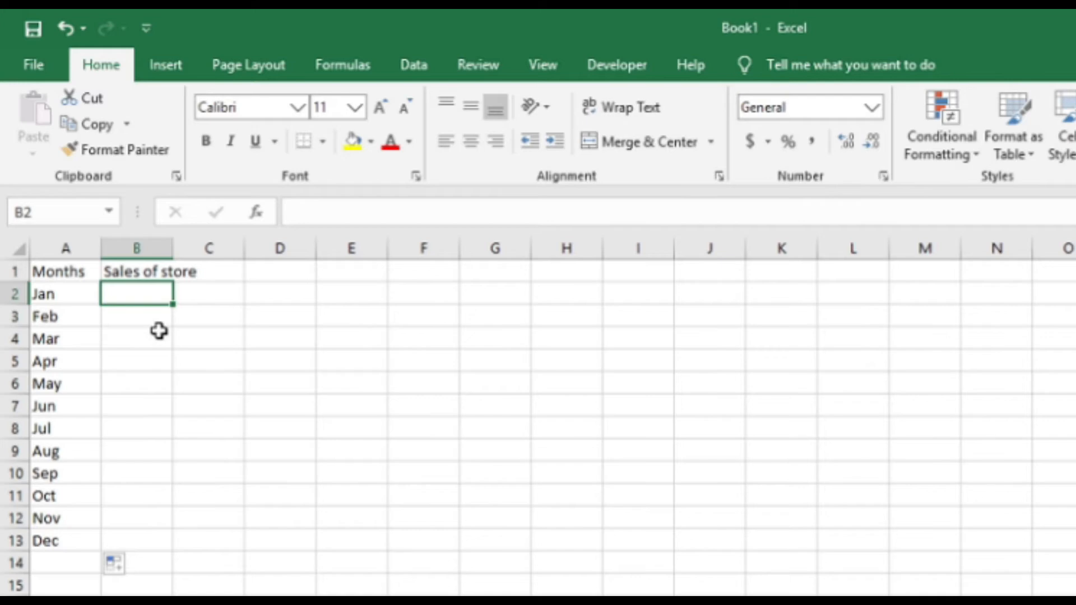
pyautogui.press('Right')
pyautogui.press('Right')
pyautogui.press('Right')
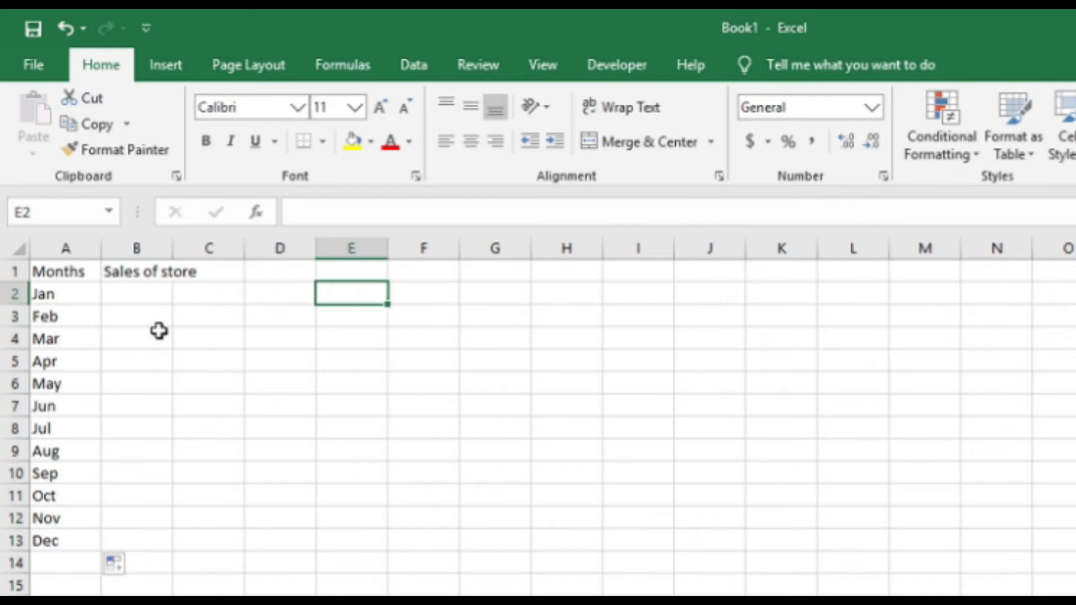
pyautogui.write('5.50')
pyautogui.write('%')
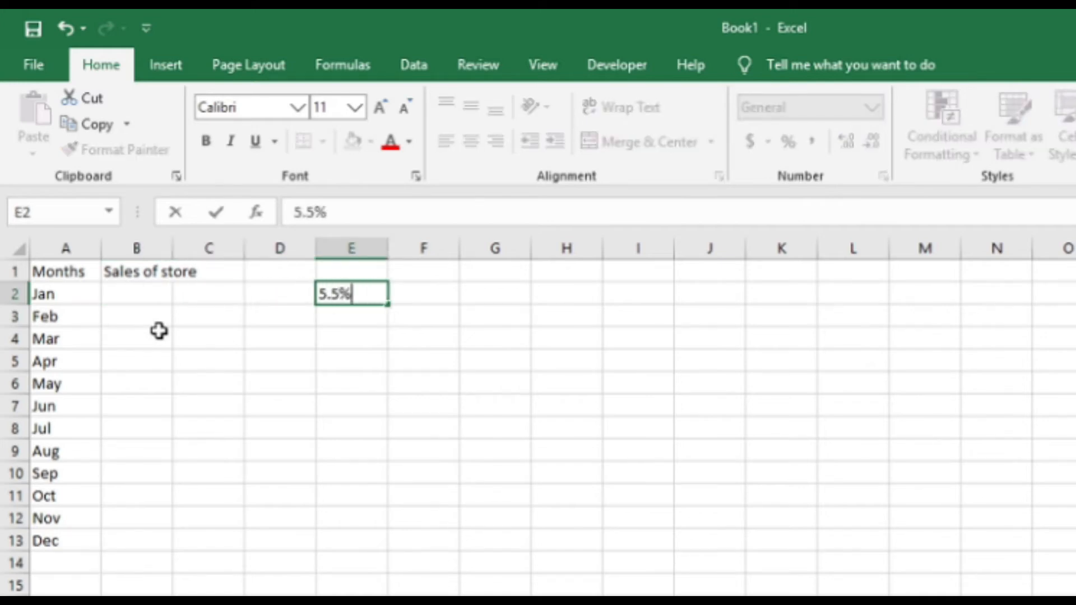
pyautogui.hotkey('ctrl', 'Return')
# Label the growth rate with the heading "increase" in cell E1.
pyautogui.press('Left')
pyautogui.press('Up')
pyautogui.press('Right')
pyautogui.write('increase')
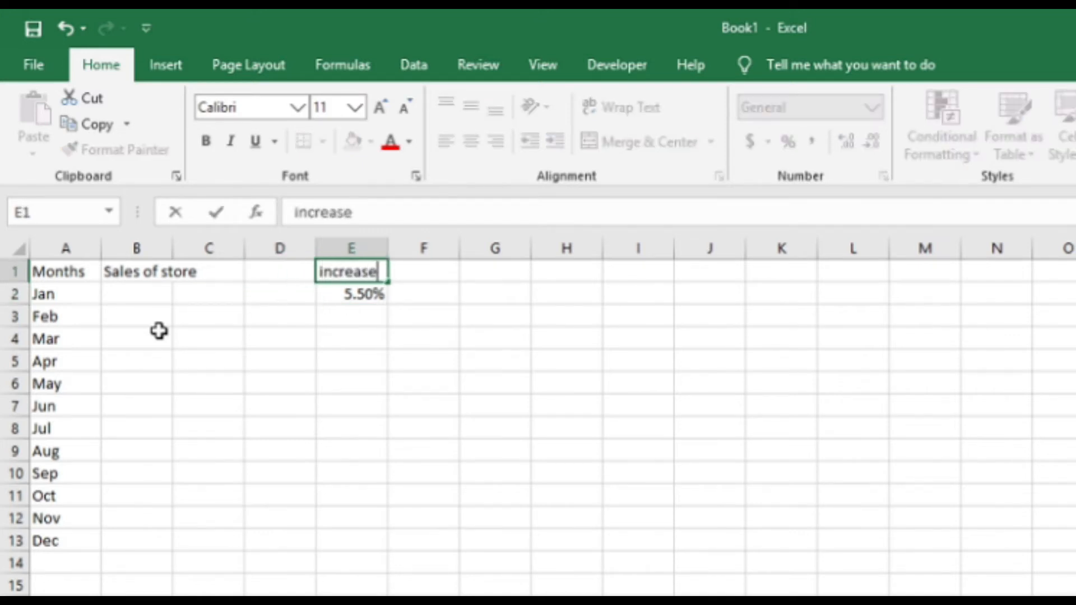
pyautogui.press('Return')
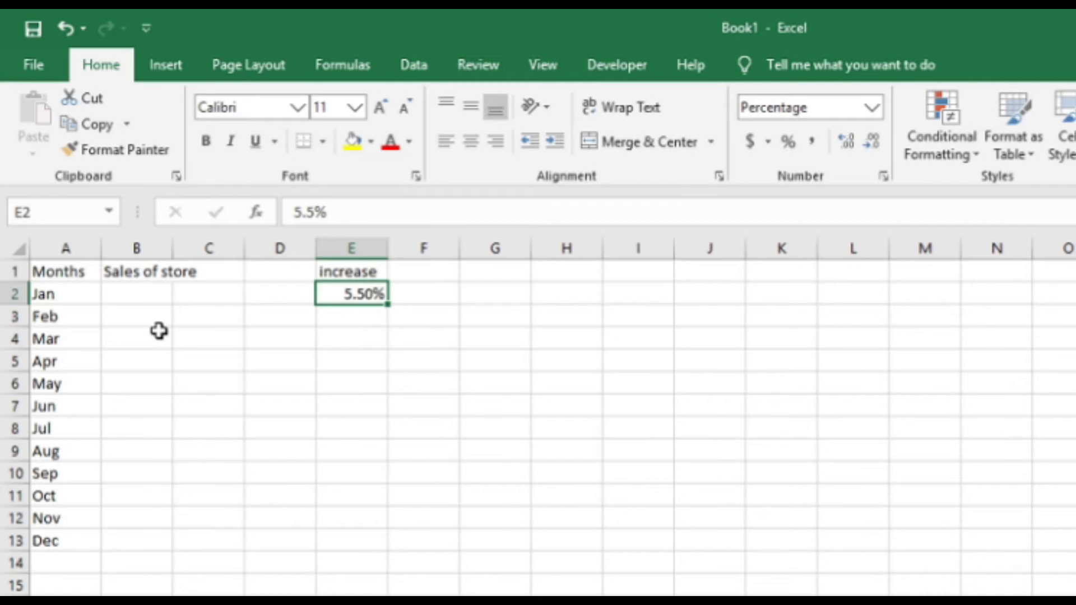
# Enter the note "in every subsequent month" in cell F2 beside the growth rate.
pyautogui.press('Right')
pyautogui.write('in every sup')
pyautogui.press('BackSpace')
pyautogui.write('bsequent month')
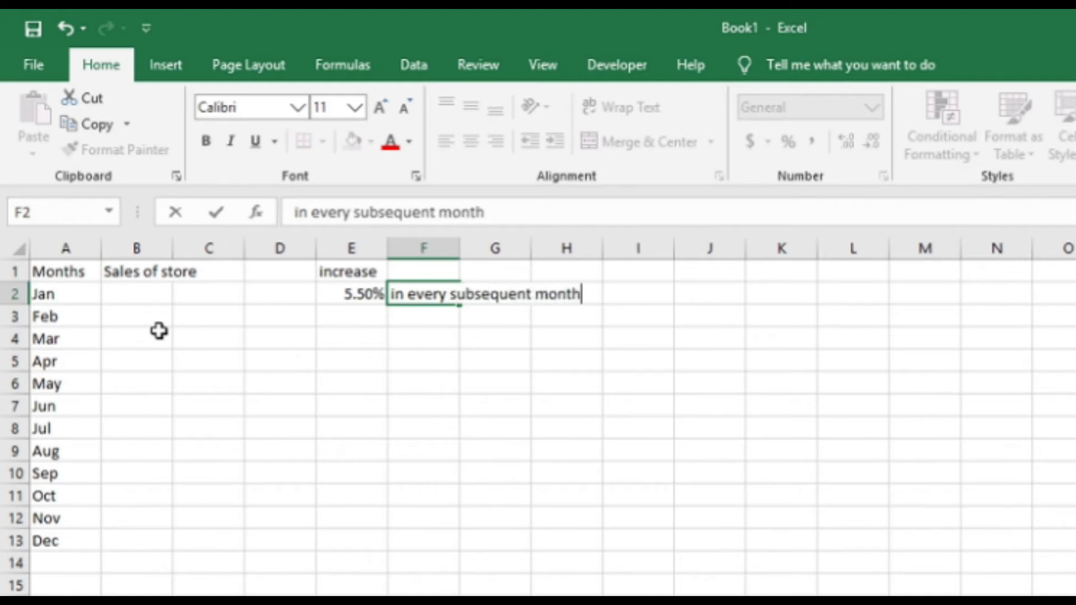
pyautogui.press('Return')
# Enter 70000 as the January sales in cell B2.
pyautogui.click(132, 298)
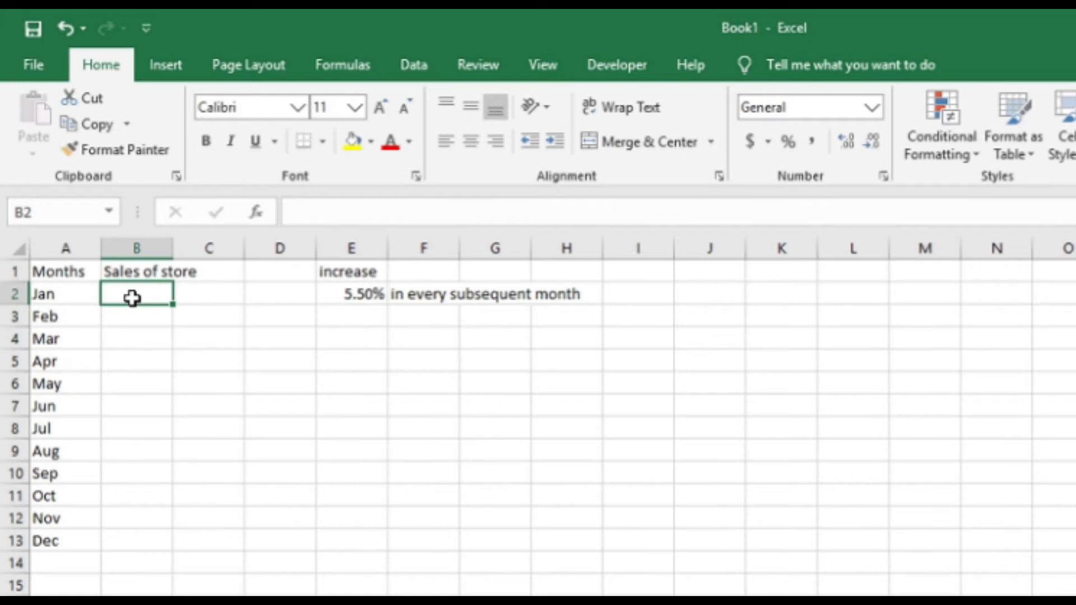
pyautogui.write('70000')
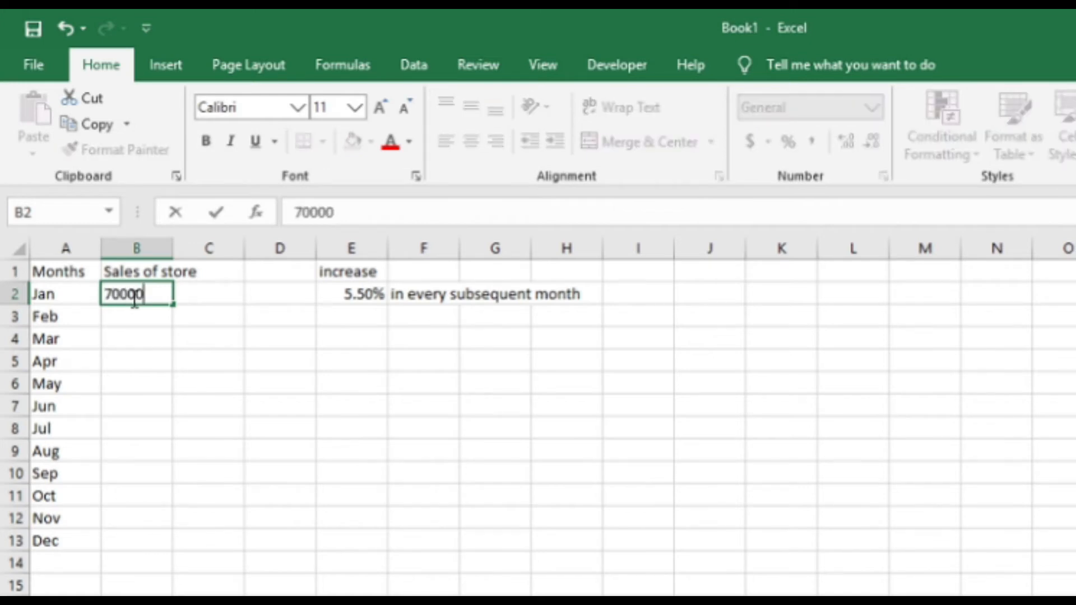
pyautogui.press('Return')
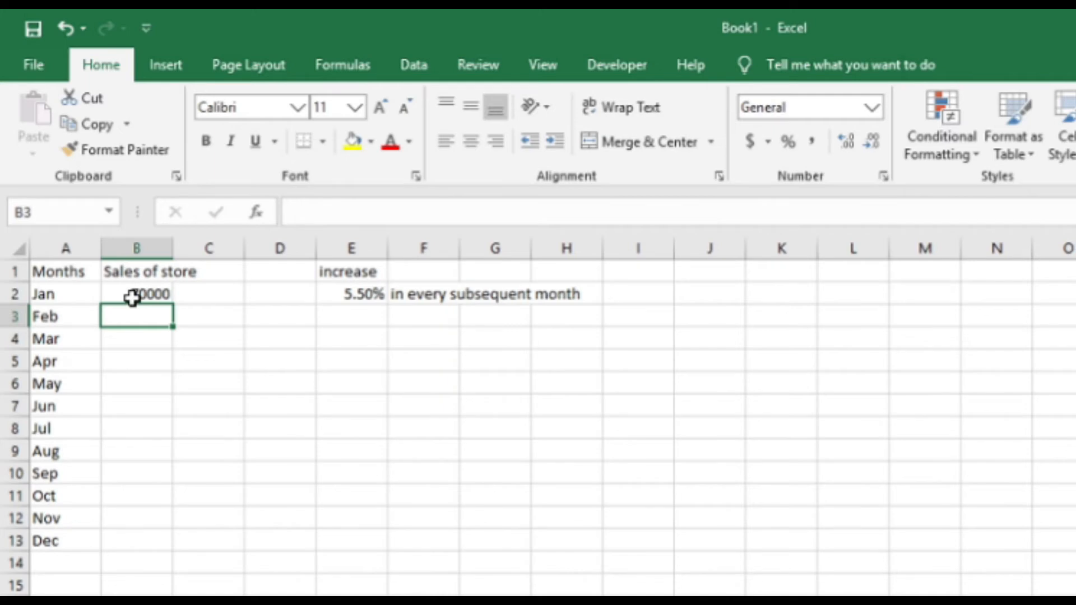
# Enter the formula =B2*5.5% in cell B3 for the February increase.
pyautogui.press('BackSpace')
pyautogui.press('BackSpace')
pyautogui.press('BackSpace')
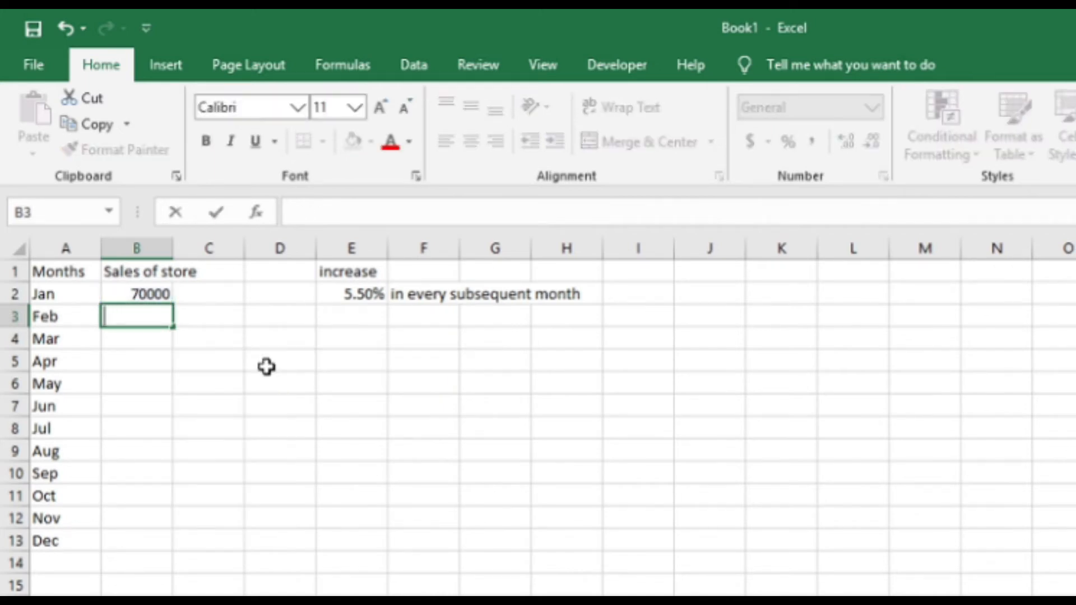
pyautogui.write('=')
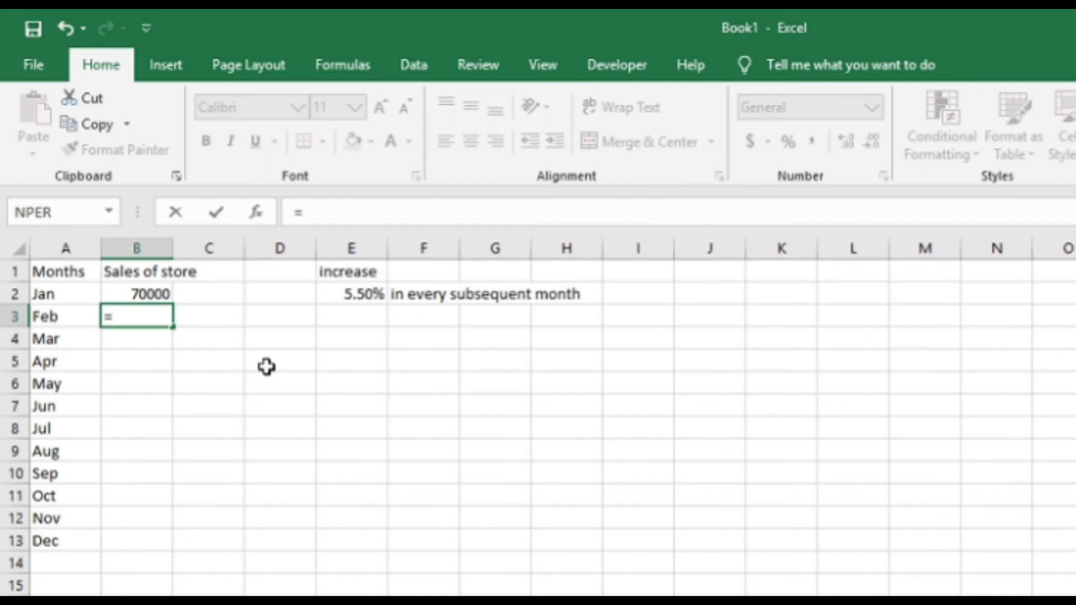
pyautogui.press('Up')
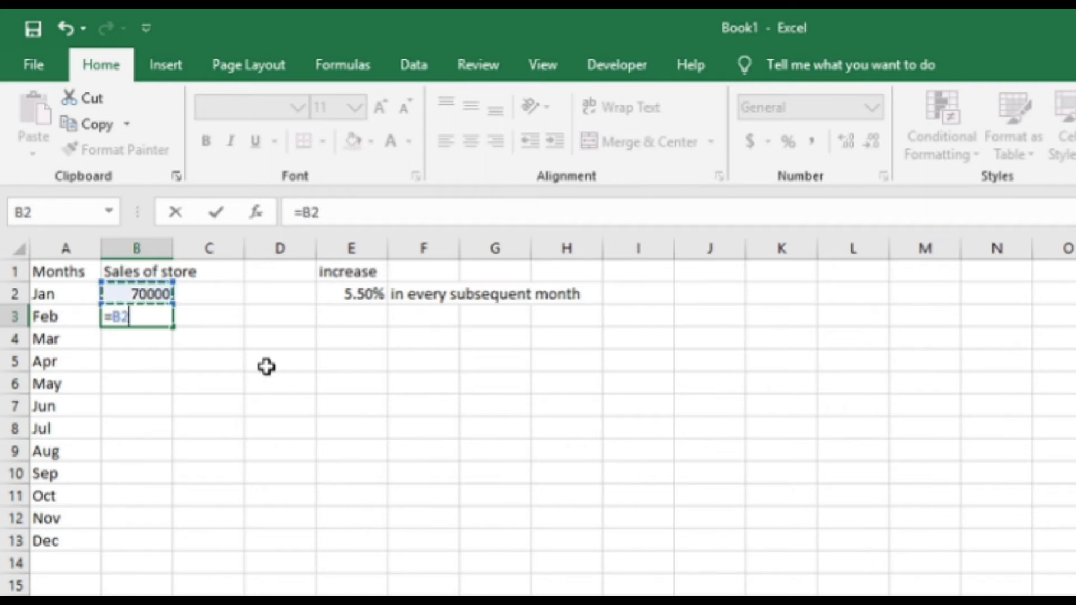
pyautogui.write('*5.')
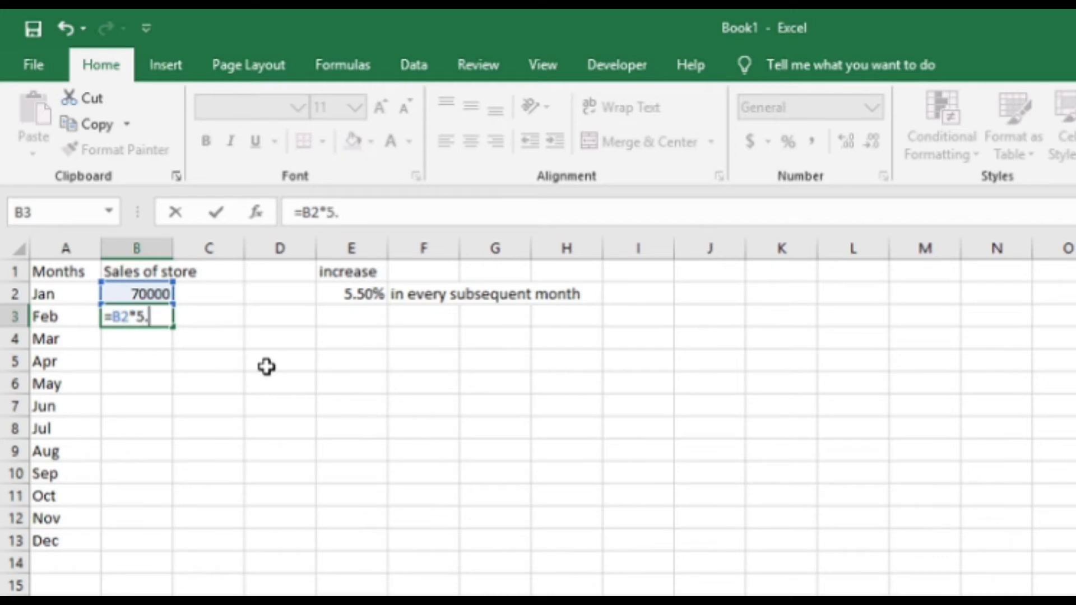
pyautogui.write('5%')
pyautogui.press('Return')
pyautogui.press('Up')
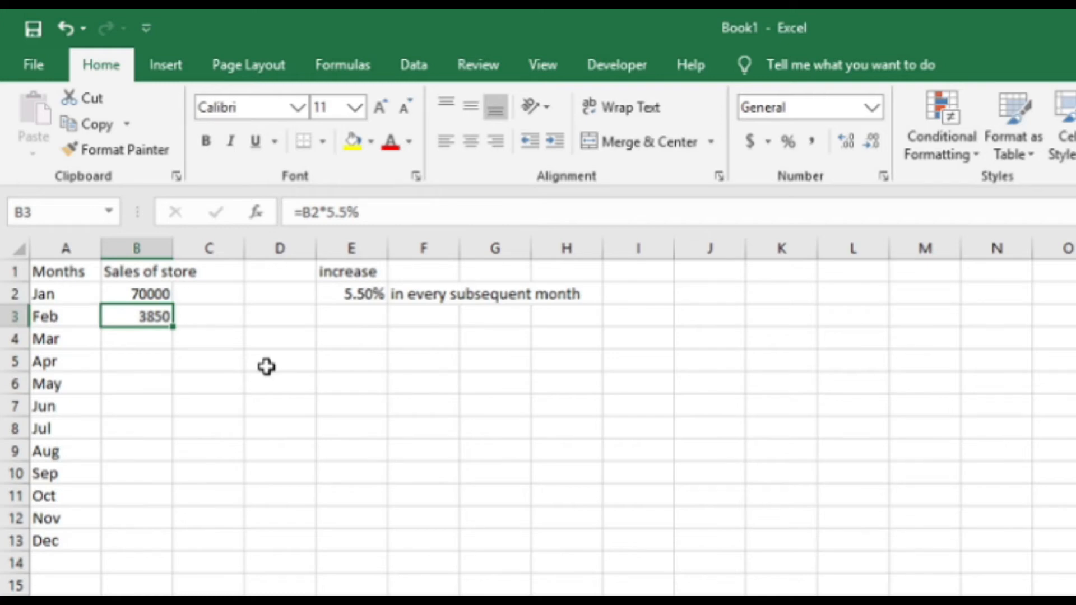
# Enclose the February calculation in parentheses so that B3 reads =(B2*5.5%).
pyautogui.press('F2')
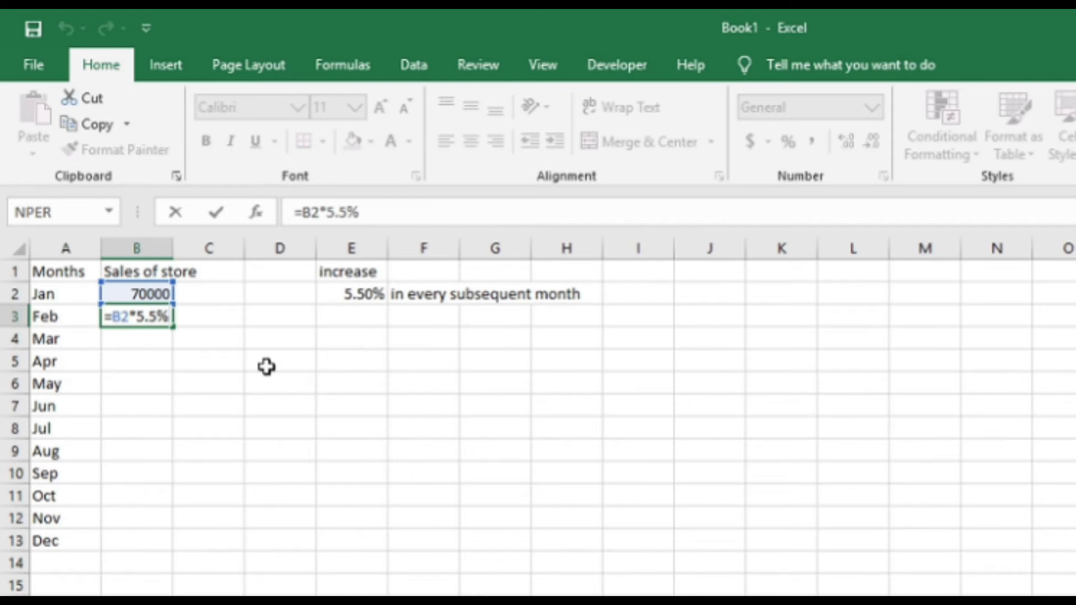
pyautogui.press('Left')
pyautogui.press('Left')
pyautogui.press('Left')
pyautogui.press('Left')
pyautogui.press('Left')
pyautogui.press('Left')
pyautogui.press('Left')
pyautogui.write('(')
pyautogui.press('Right')
pyautogui.press('Right')
pyautogui.press('Right')
pyautogui.press('Right')
pyautogui.press('Right')
pyautogui.press('Right')
pyautogui.press('Right')
pyautogui.write(')')
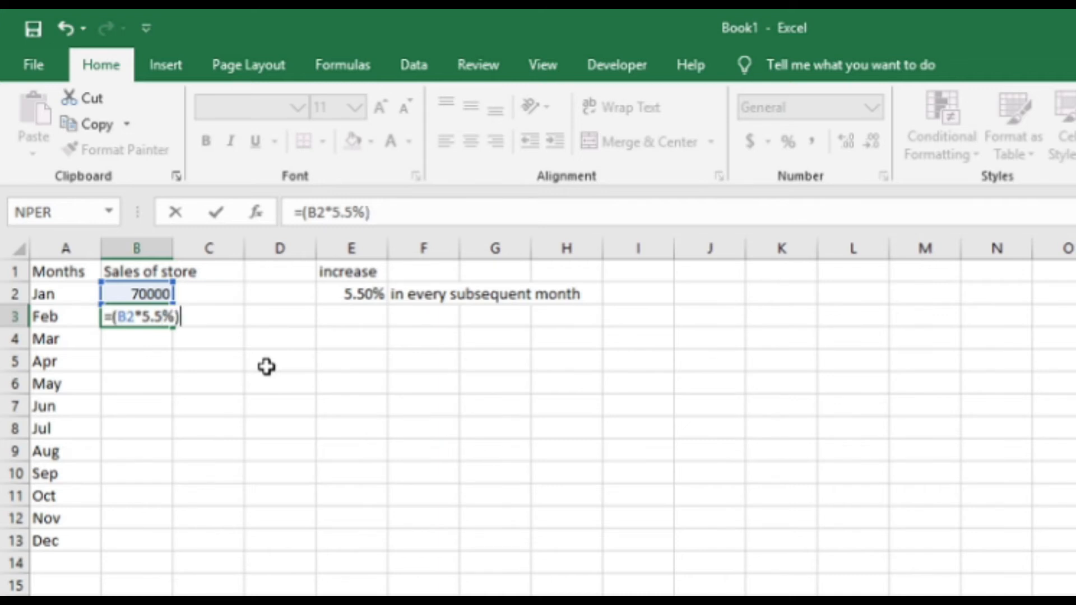
pyautogui.press('Return')
pyautogui.press('Up')
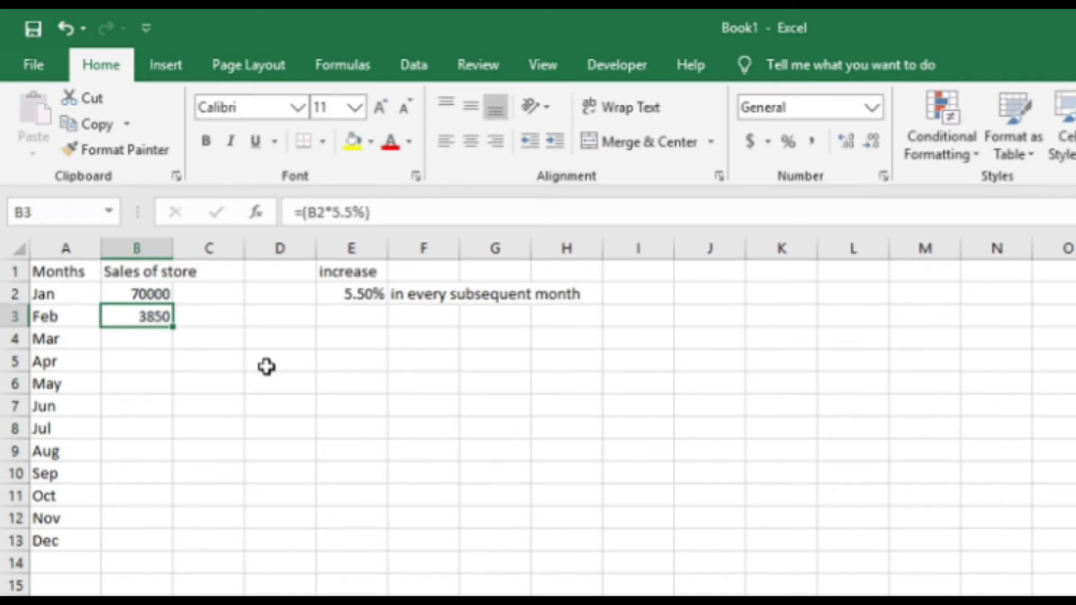
# Add the January sales to the February formula, making it =(B2*5.5%)+B2.
pyautogui.press('F2')
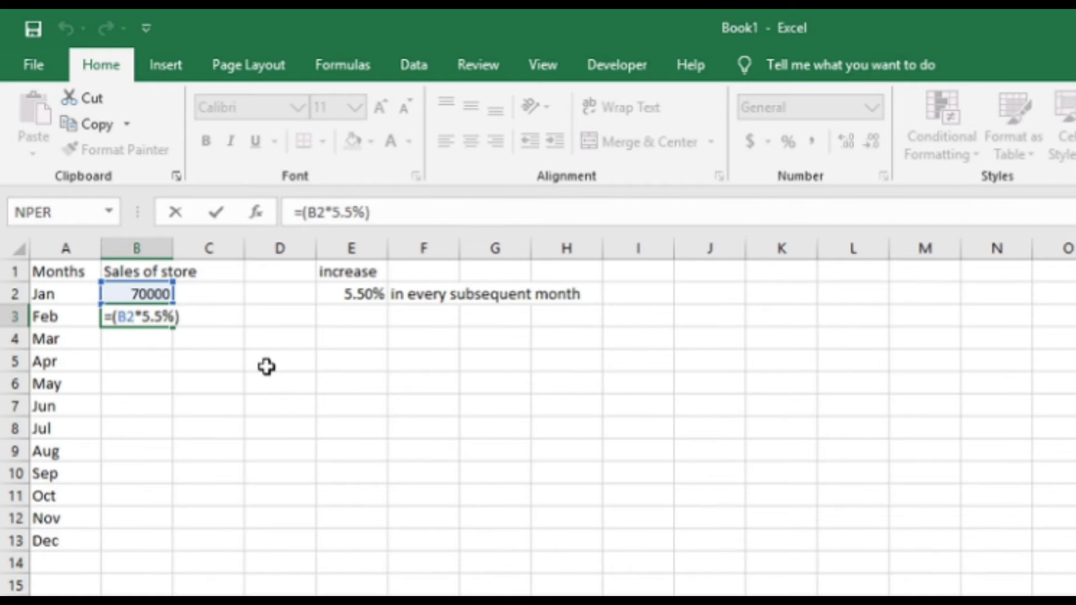
pyautogui.write('+')
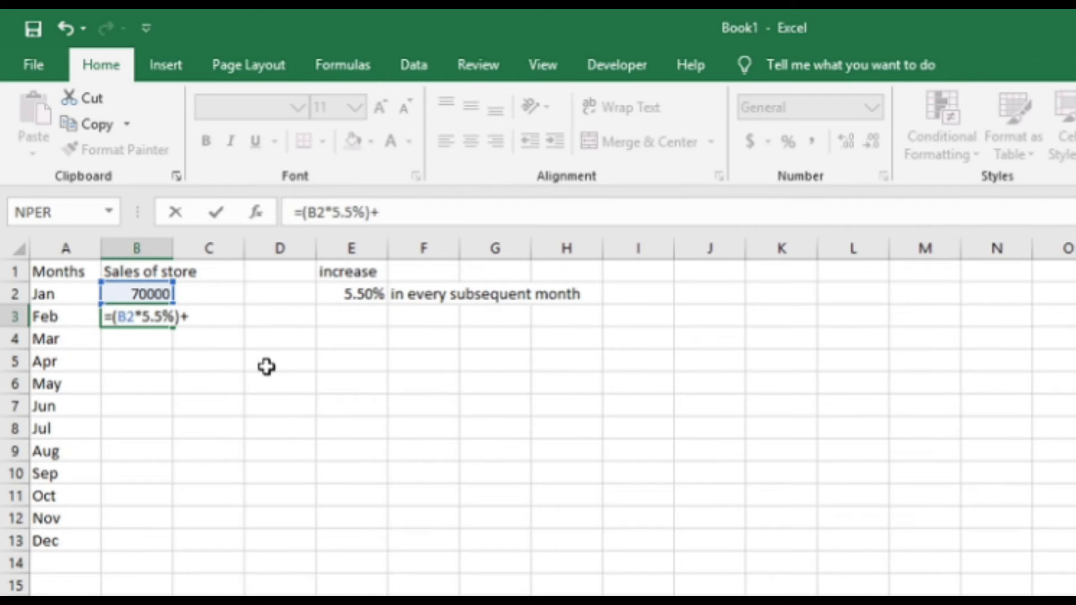
pyautogui.click(139, 292)
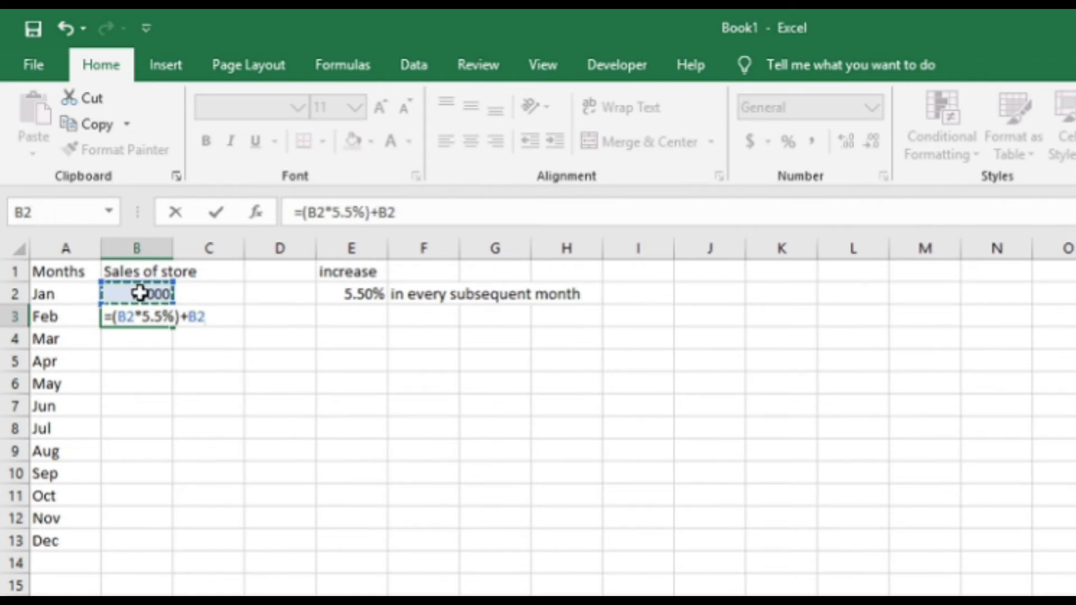
pyautogui.press('Return')
pyautogui.press('Up')
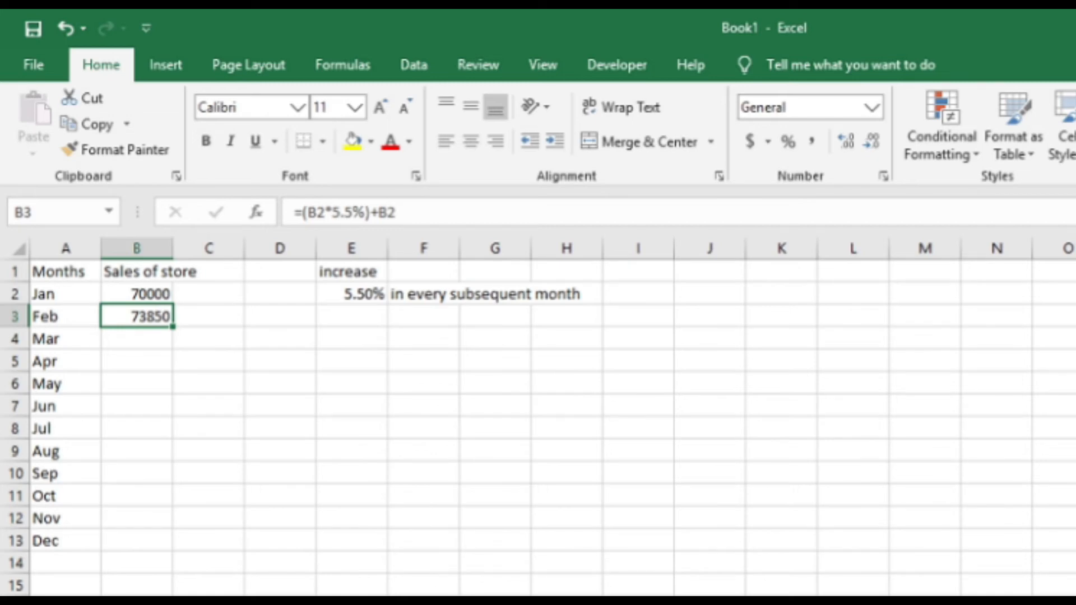
# Clear cell B3 and enter the shorter growth formula =B2*105.5% for February.
pyautogui.press('Delete')
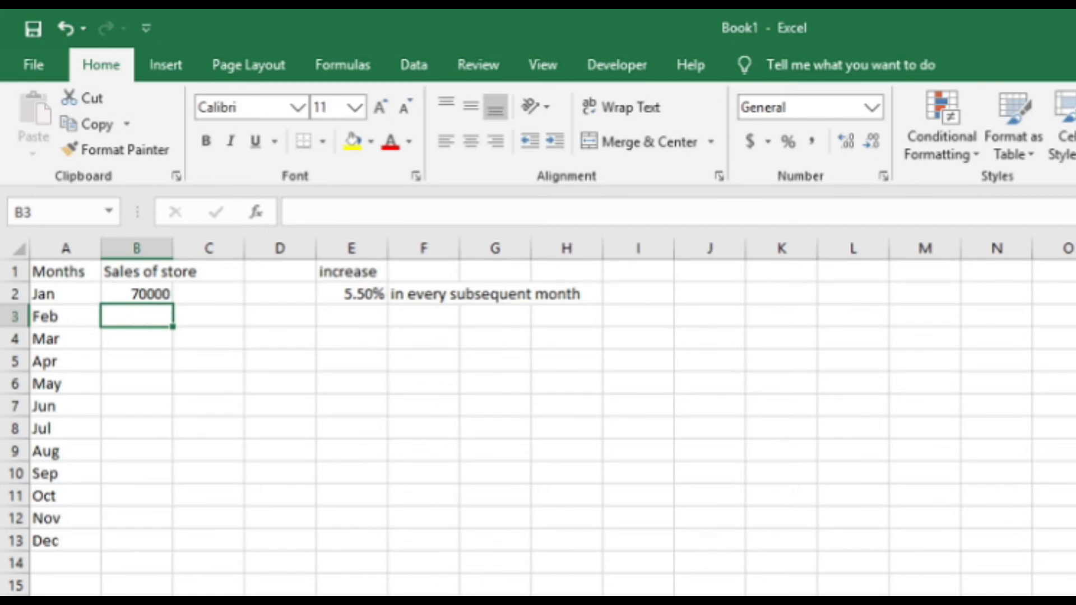
pyautogui.write('=')
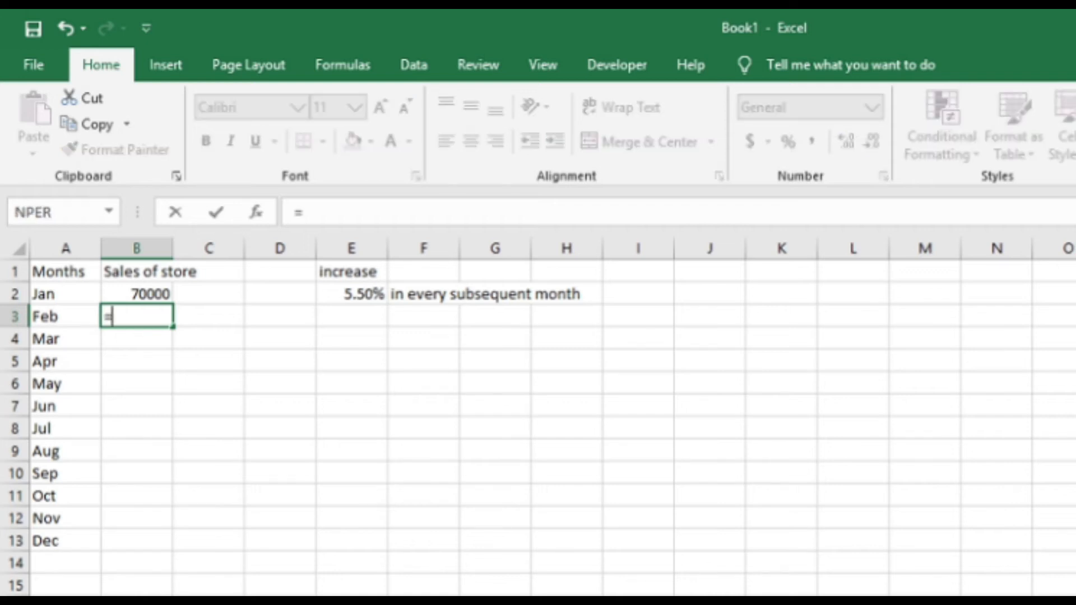
pyautogui.press('Up')
pyautogui.write('*')
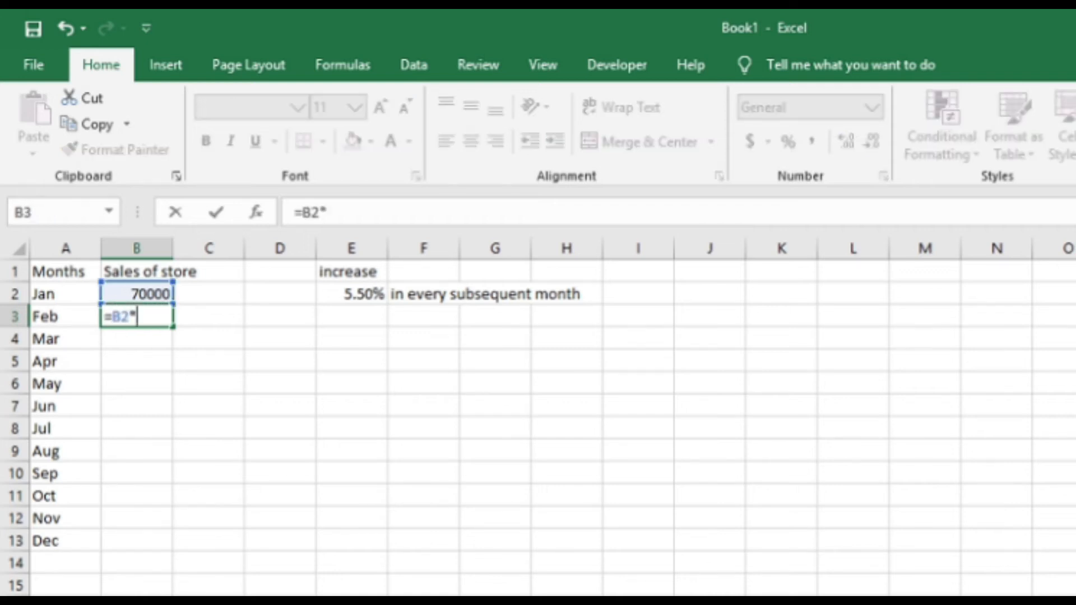
pyautogui.write('105')
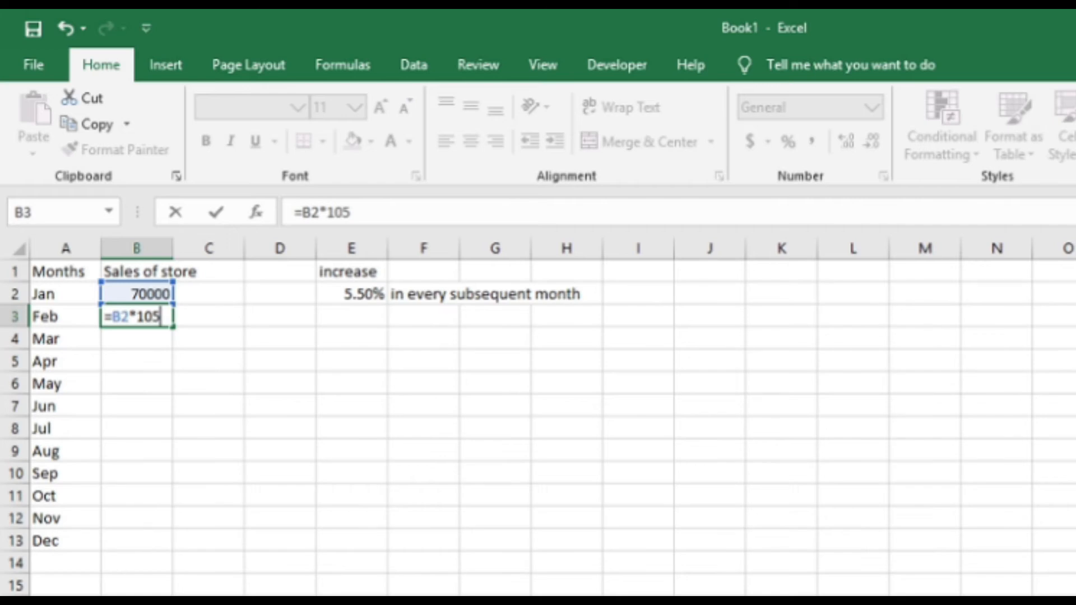
pyautogui.write('.5%')
pyautogui.hotkey('ctrl', 'Return')
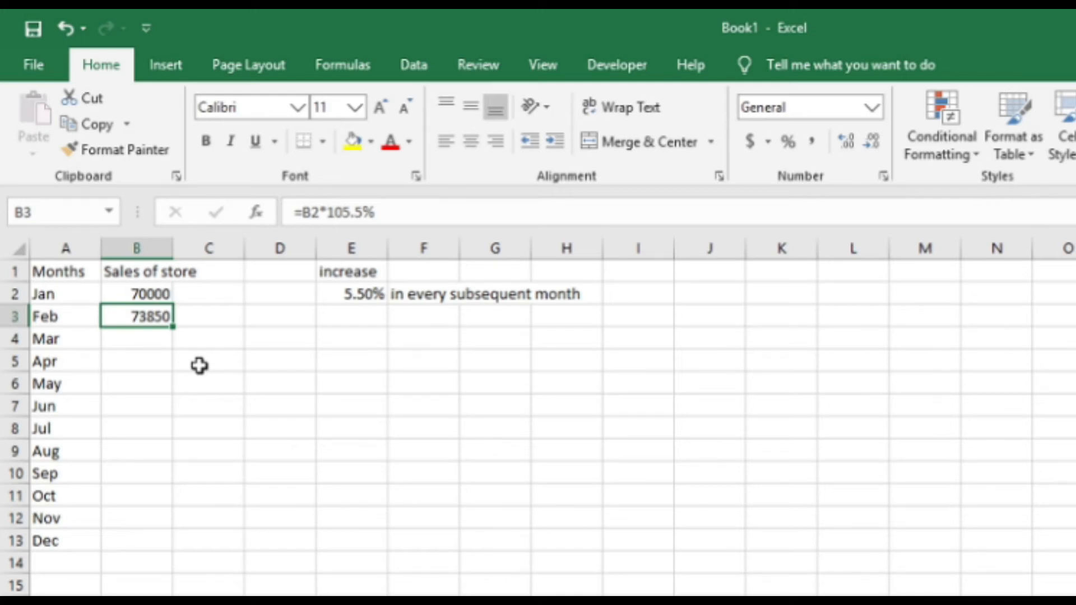
# Copy the February formula into B4:B13 for March through December and undo the paste.
pyautogui.hotkey('ctrl', 'c')
pyautogui.press('Down')
pyautogui.hotkey('shift', 'Down')
pyautogui.hotkey('shift', 'Down')
pyautogui.hotkey('shift', 'Down')
pyautogui.hotkey('shift', 'Down')
pyautogui.hotkey('shift', 'Down')
pyautogui.hotkey('shift', 'Down')
pyautogui.hotkey('shift', 'Down')
pyautogui.hotkey('shift', 'Down')
pyautogui.hotkey('shift', 'Down')
pyautogui.hotkey('shift', 'Up')
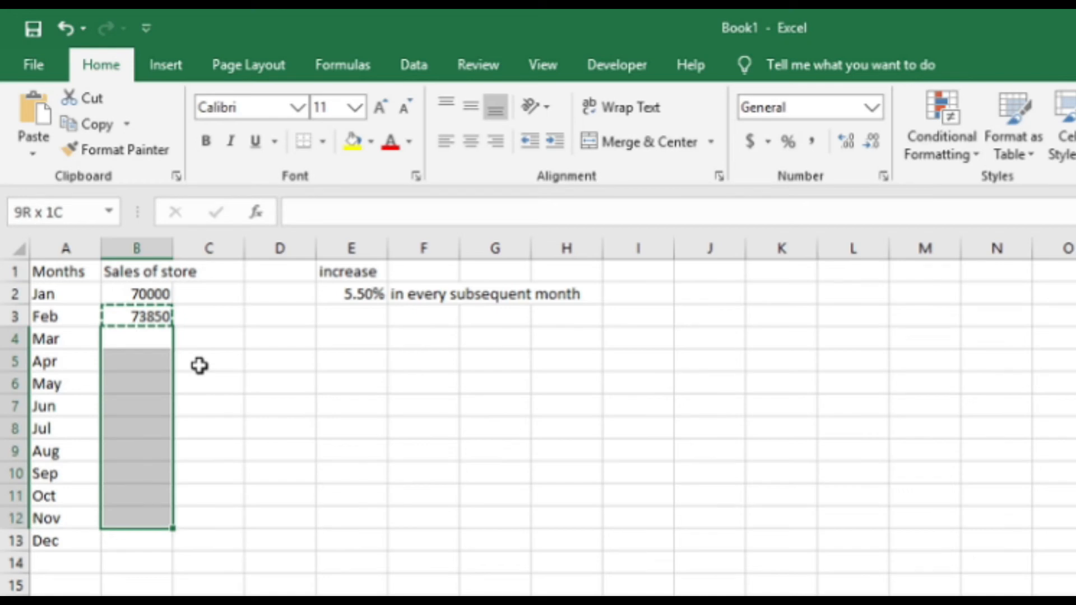
pyautogui.hotkey('shift', 'Down')
pyautogui.press('Return')
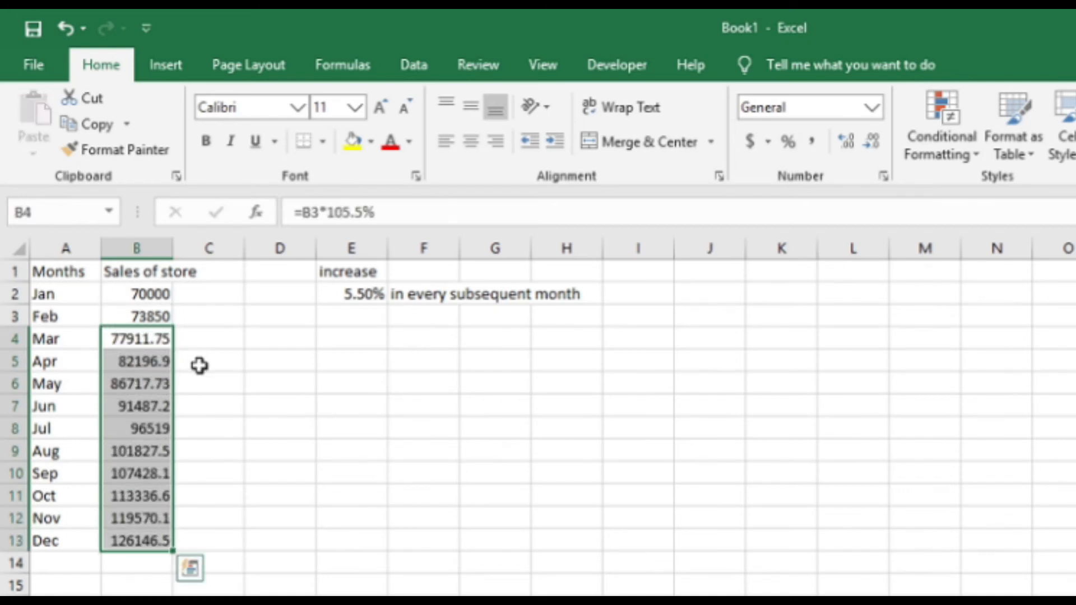
pyautogui.hotkey('ctrl', 'z')
# Fill the February formula from B3 down through December in B13.
pyautogui.press('Up')
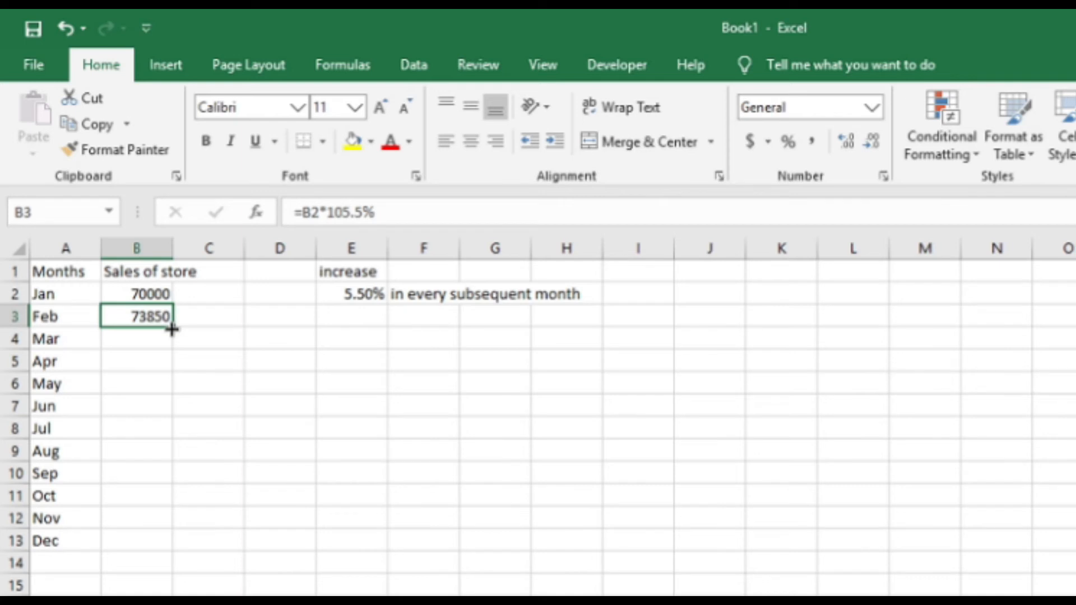
pyautogui.moveTo(173, 340); pyautogui.dragTo(149, 551)
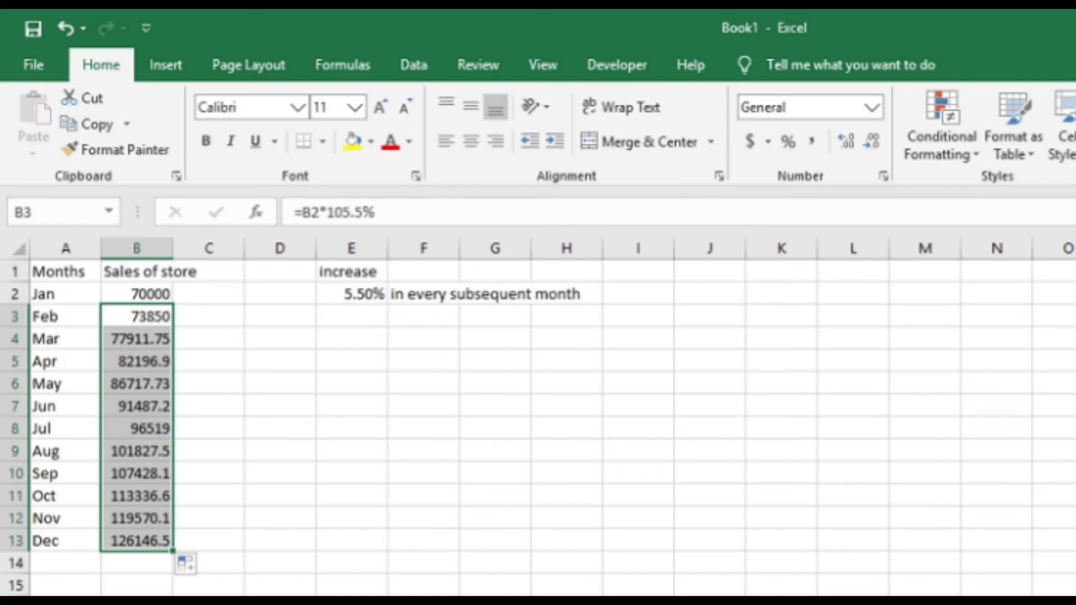
# Change the January sales in cell B2 to 60000 to test the growth formulas.
pyautogui.click(136, 291)
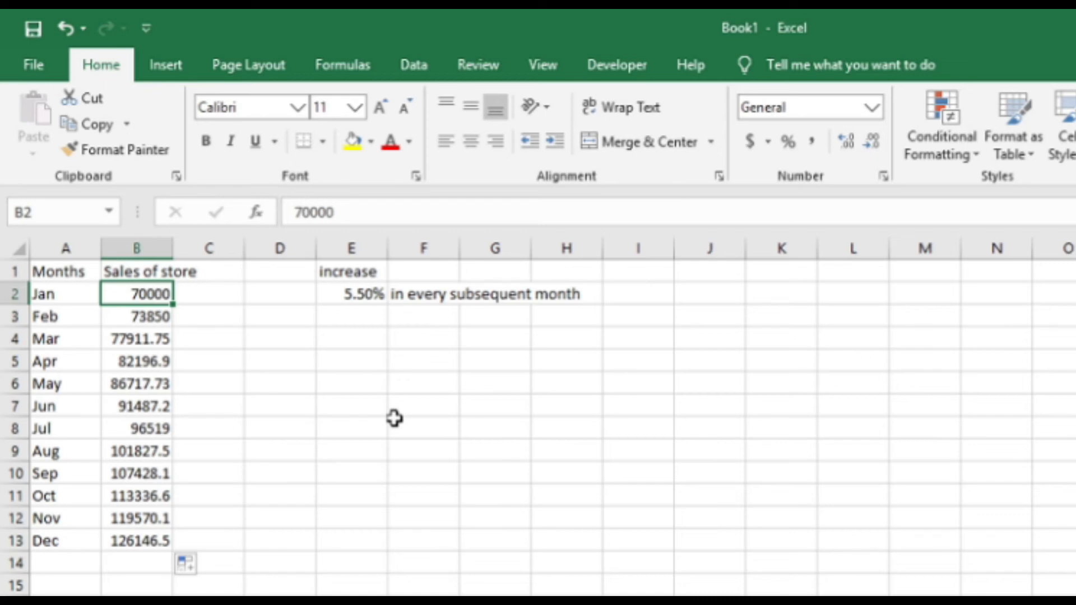
pyautogui.write('60000')
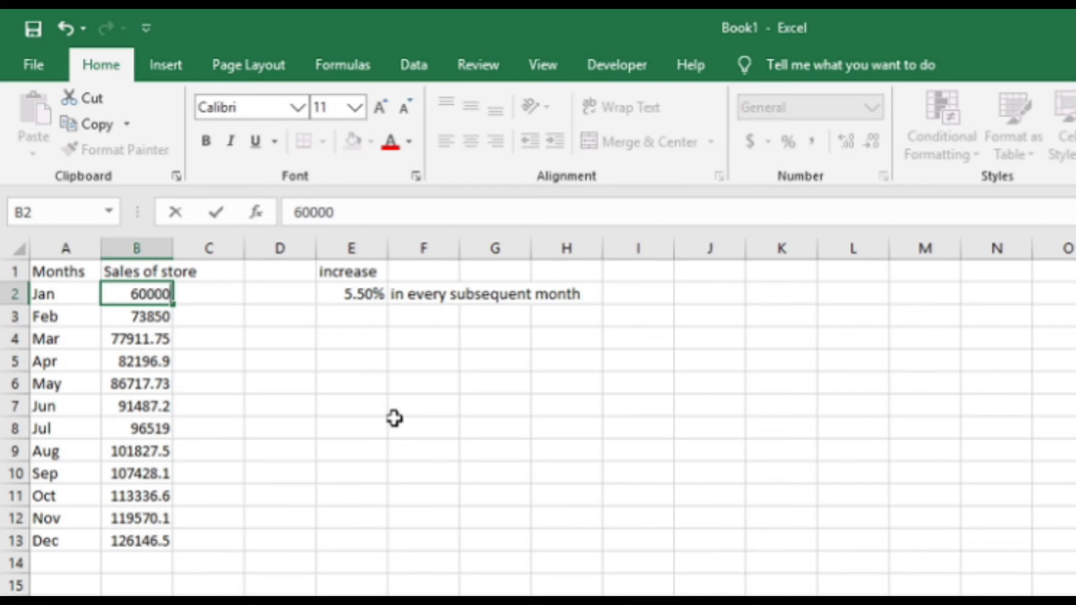
pyautogui.press('Return')
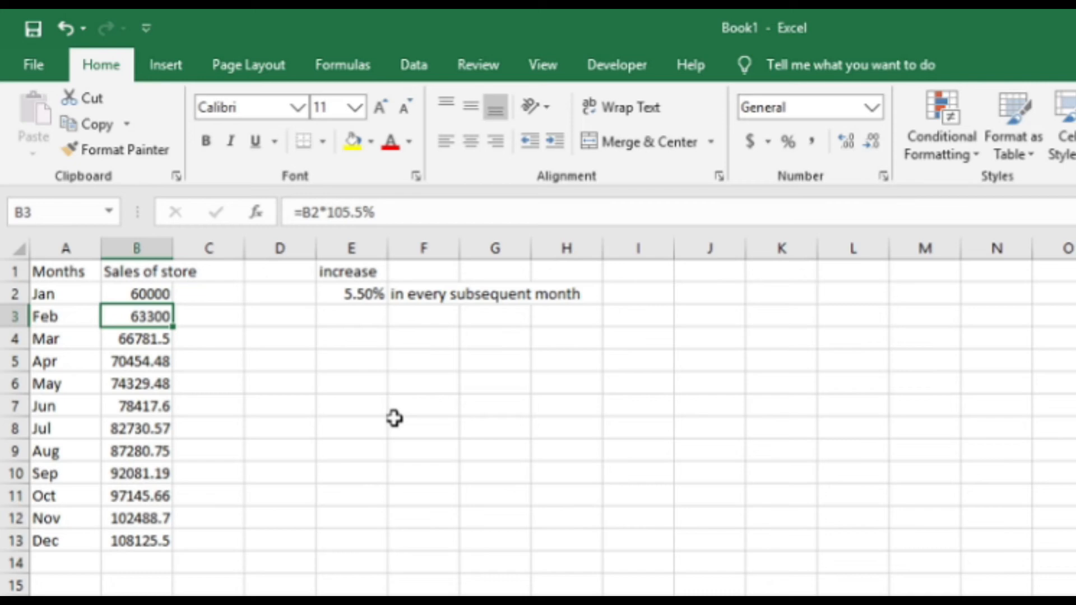
# Set the January sales in cell B2 back to 70000.
pyautogui.press('Up')
pyautogui.write('7000')
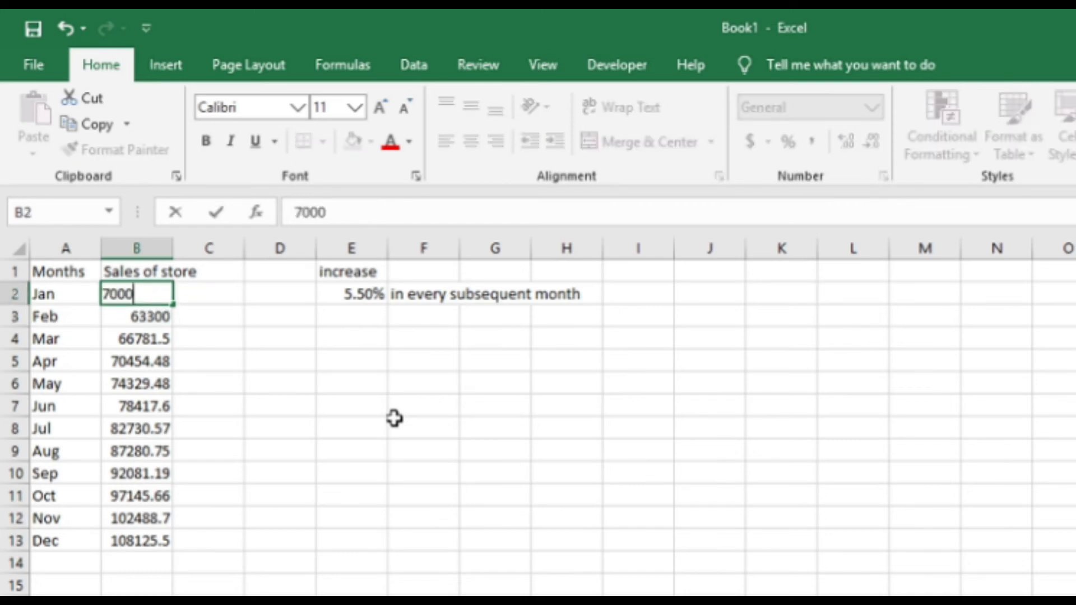
pyautogui.write('0')
pyautogui.press('Return')
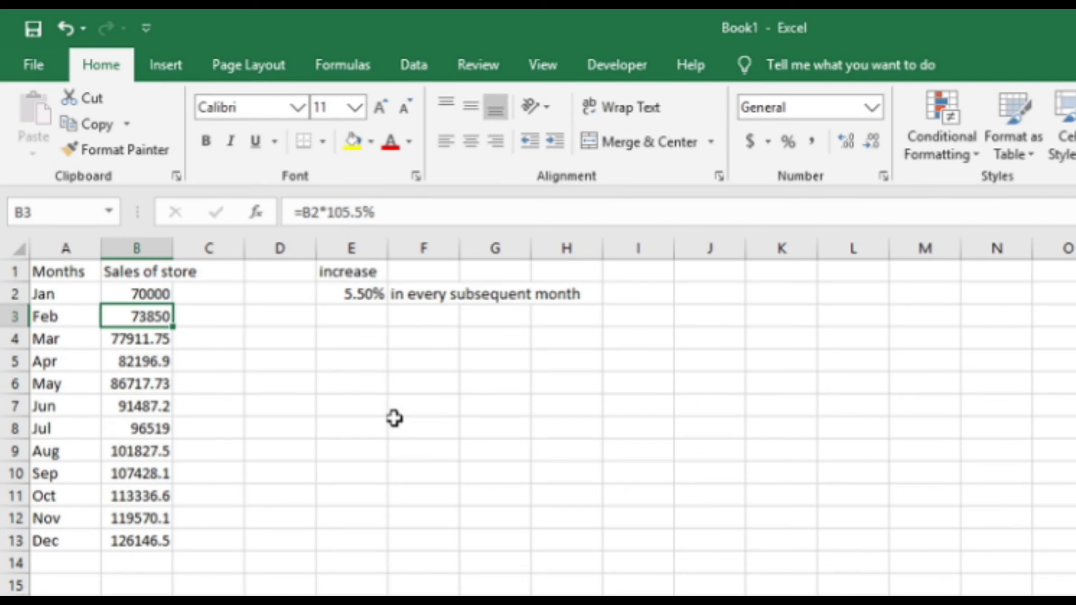
# Format the monthly sales figures in B2:B13 as Currency.
pyautogui.press('Up')
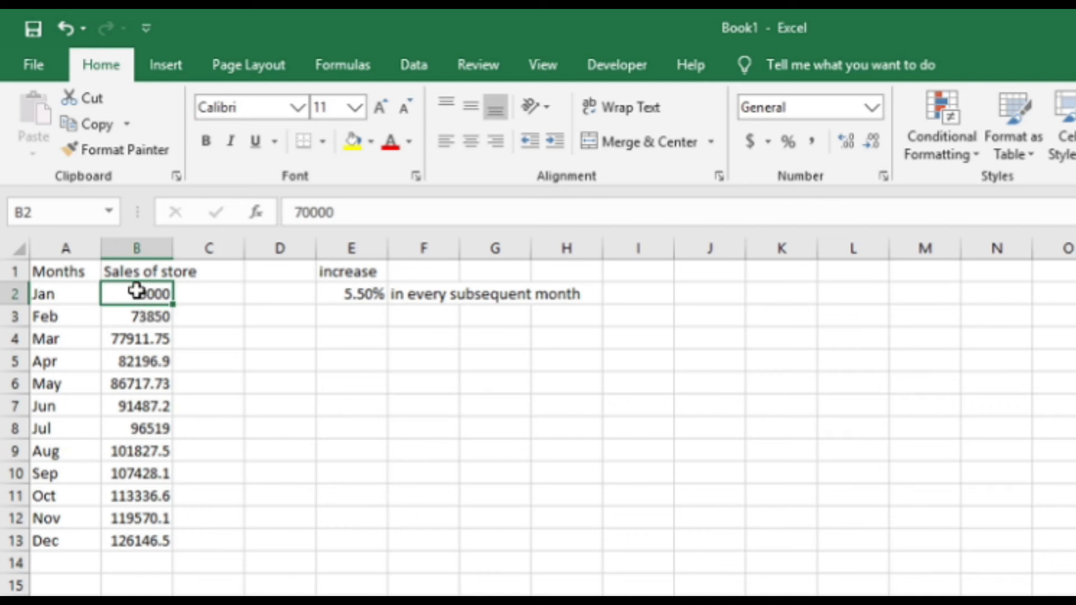
pyautogui.moveTo(132, 295); pyautogui.dragTo(124, 533)
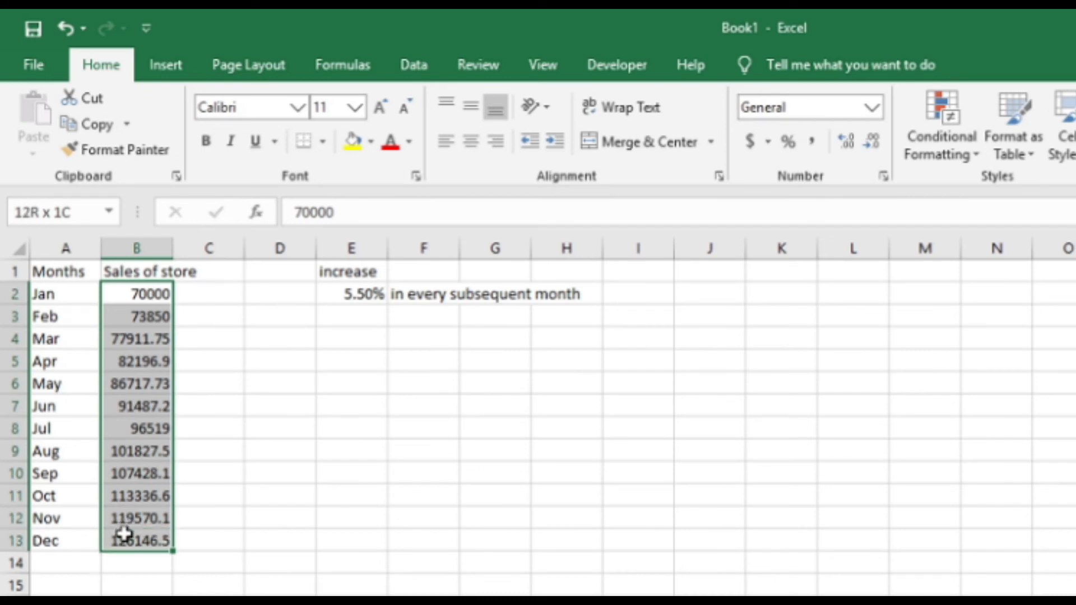
pyautogui.moveTo(124, 534); pyautogui.dragTo(125, 533)
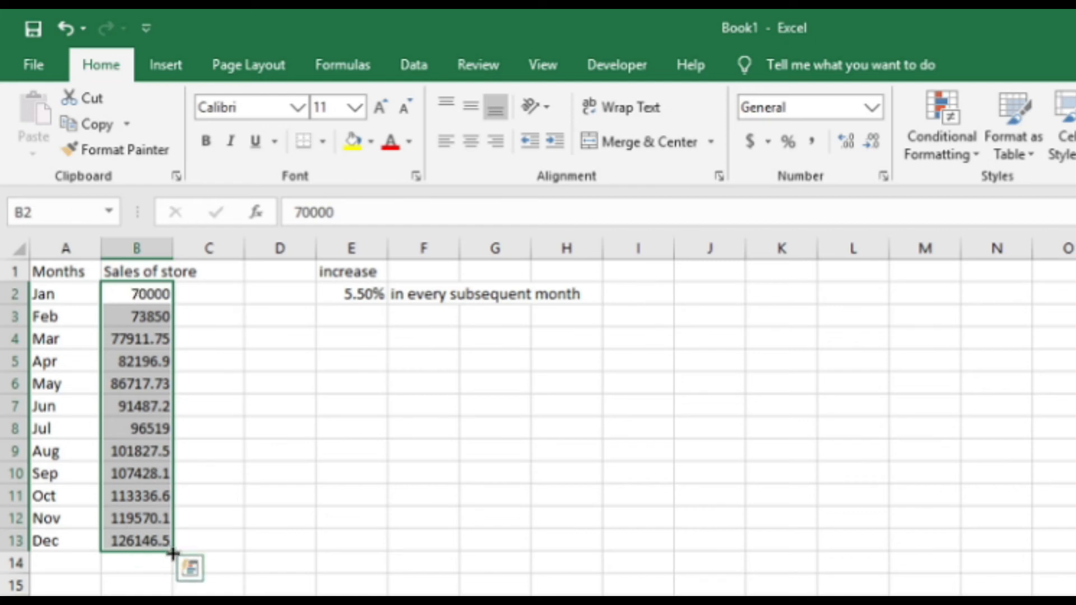
pyautogui.click(139, 293)
pyautogui.moveTo(139, 293); pyautogui.dragTo(137, 543)
pyautogui.click(184, 62)
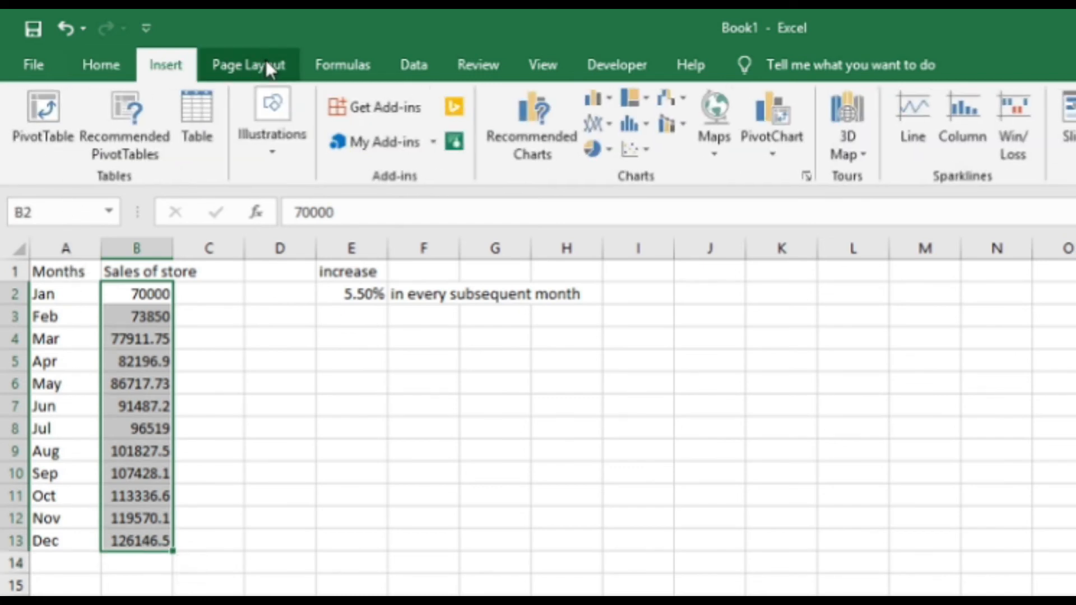
pyautogui.click(100, 62)
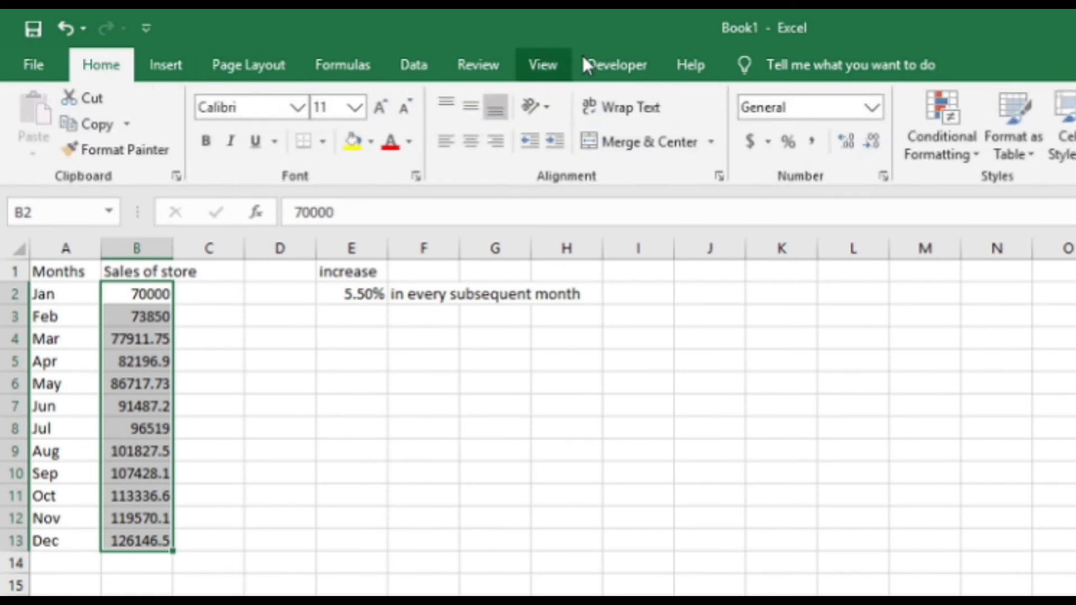
pyautogui.click(868, 110)
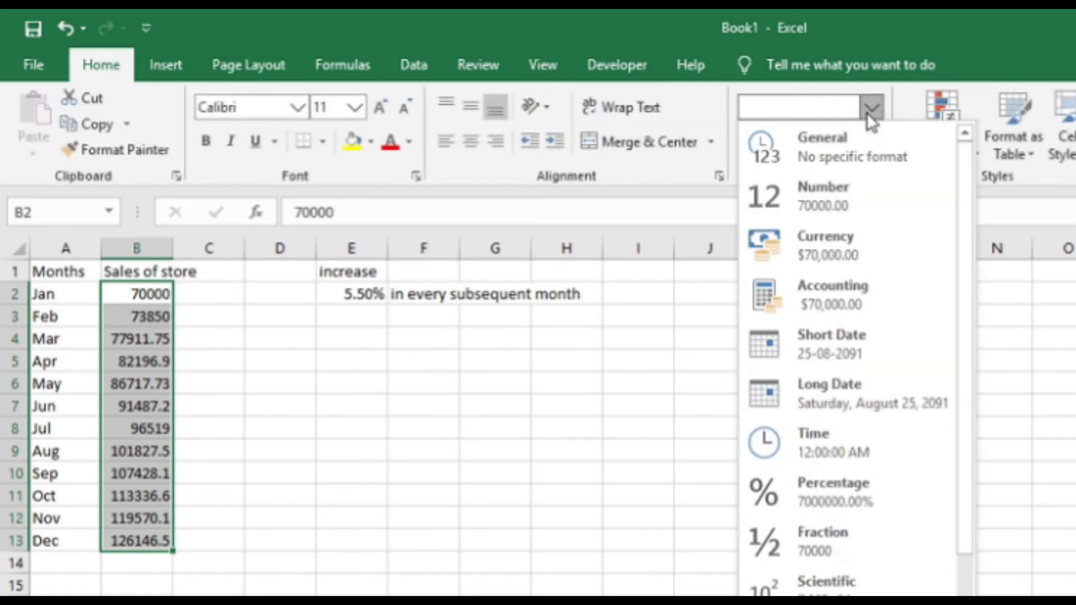
pyautogui.click(835, 259)
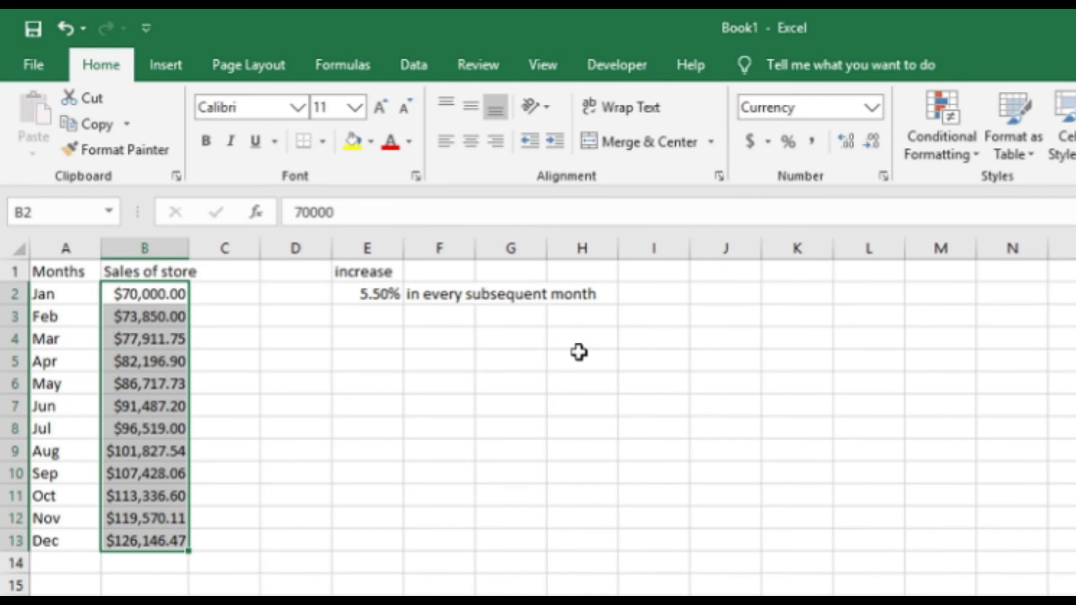
pyautogui.click(168, 313)
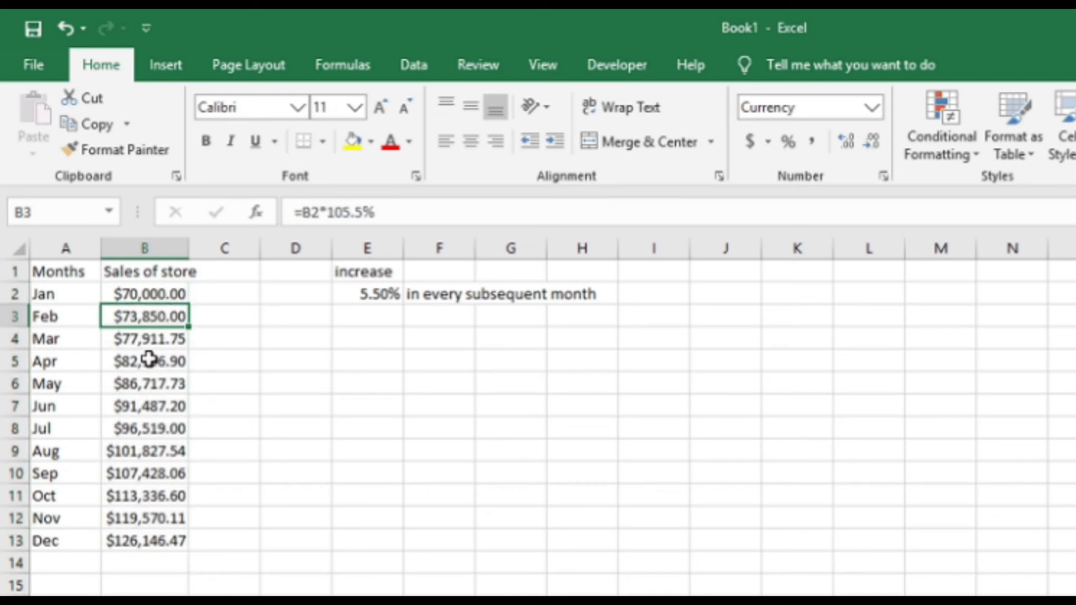
# Remove both decimal places from the currency figures in B2:B13 so they display as whole dollars.
pyautogui.moveTo(156, 292); pyautogui.dragTo(161, 537)
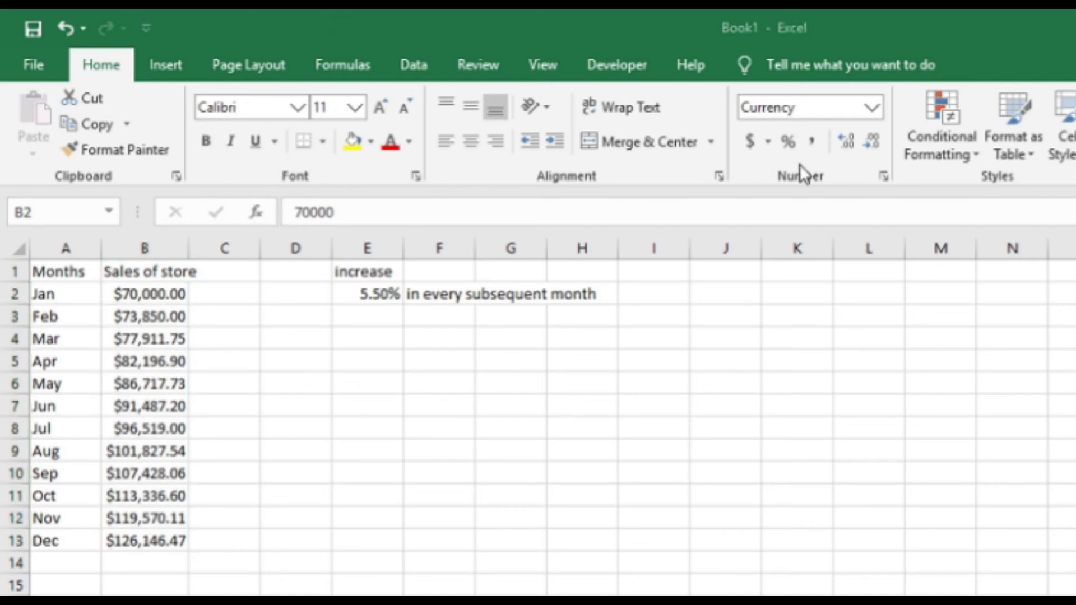
pyautogui.hotkey('ctrl', 'shift', 'Down')
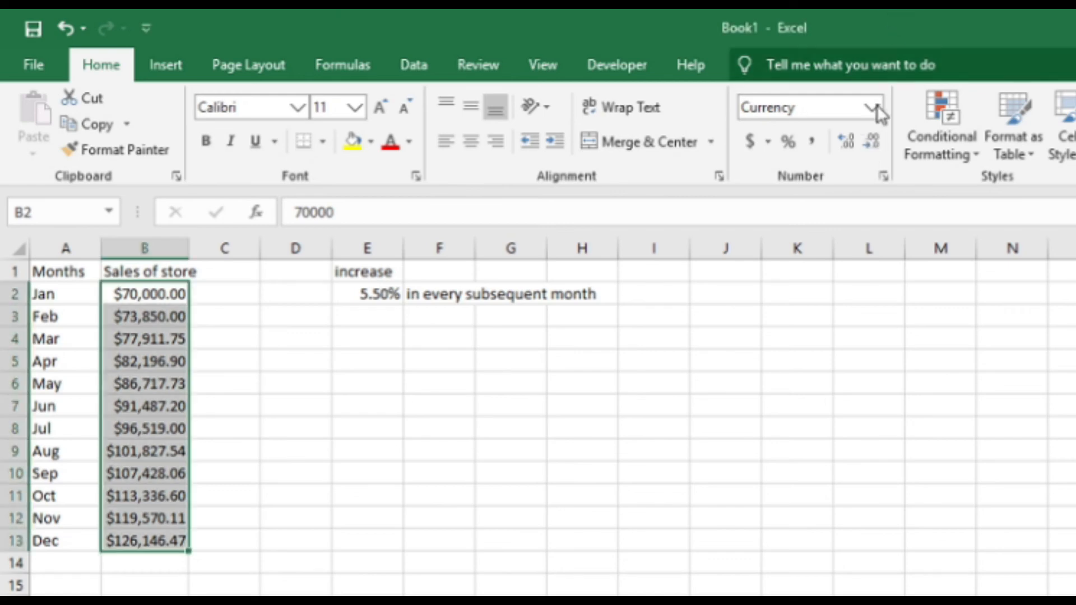
pyautogui.click(875, 138)
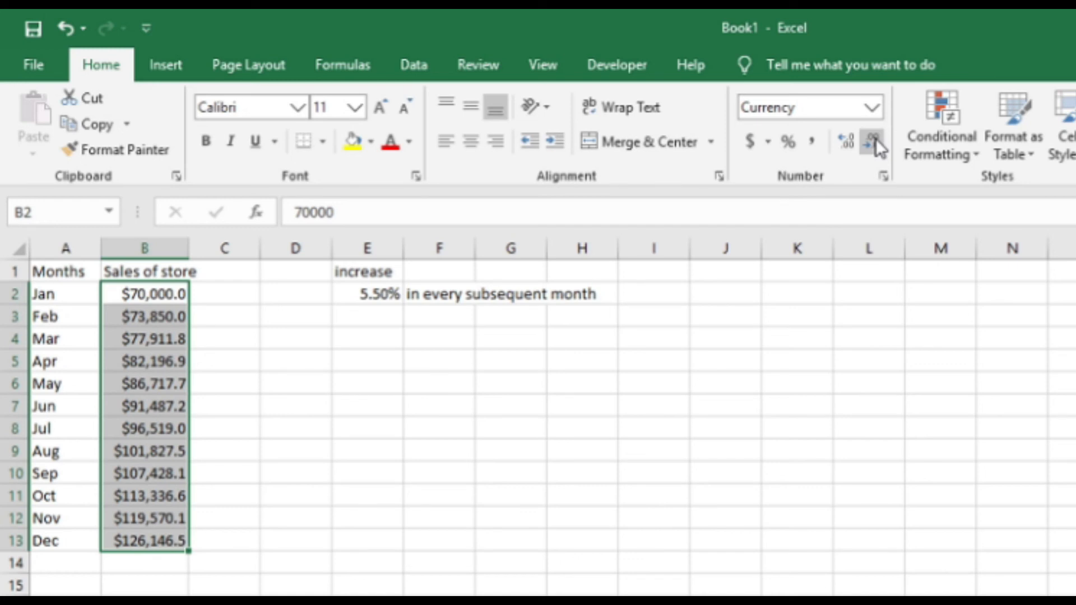
pyautogui.click(875, 139)
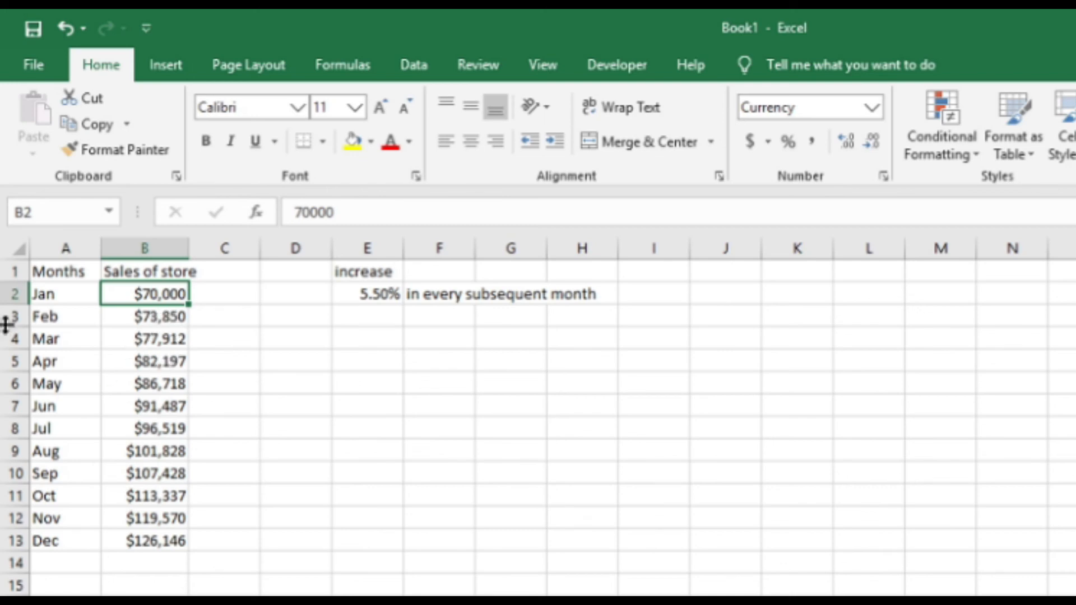
# Convert the monthly sales data in A1:B13 into a table, treating the first row as headers.
pyautogui.click(148, 387)
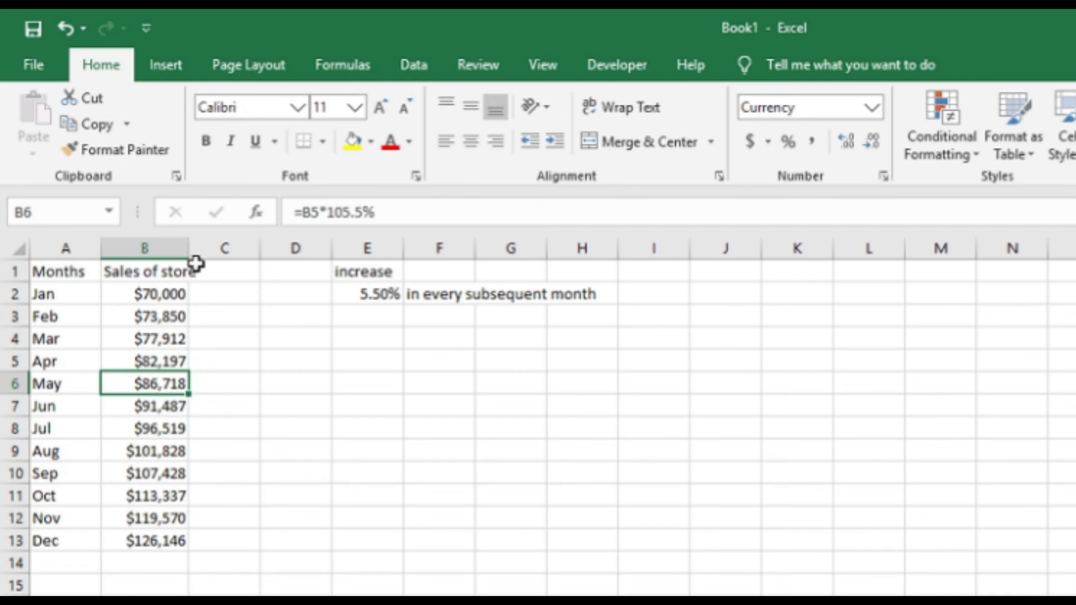
pyautogui.click(162, 67)
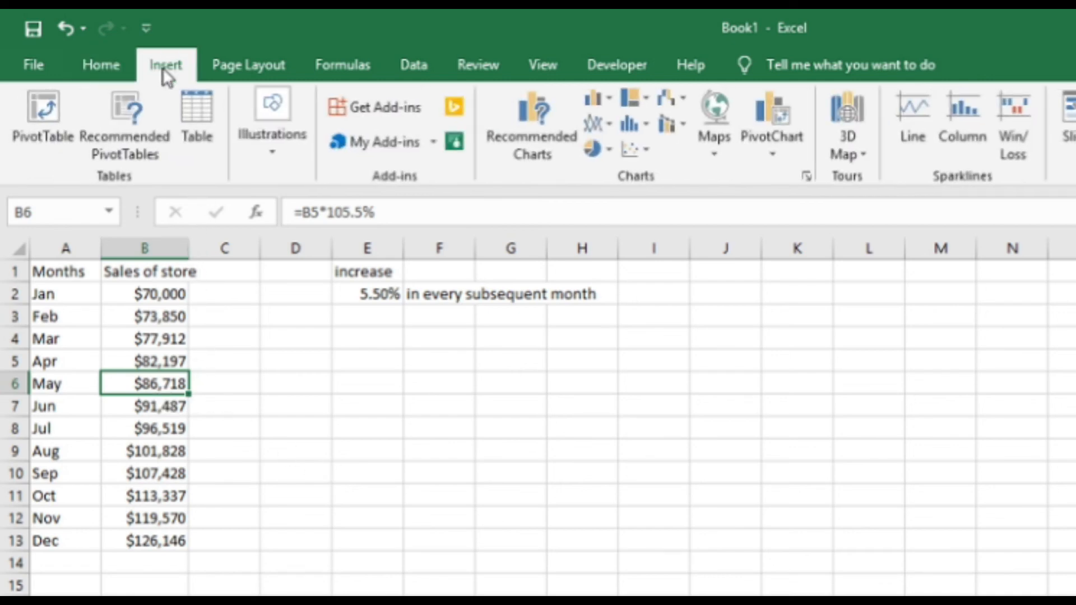
pyautogui.click(196, 113)
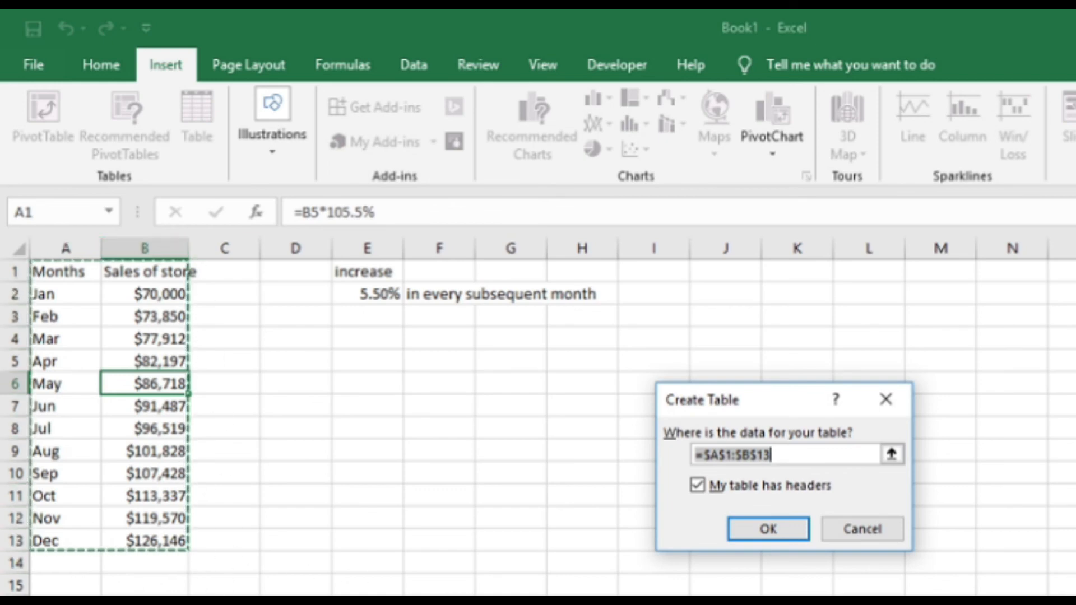
pyautogui.click(780, 535)
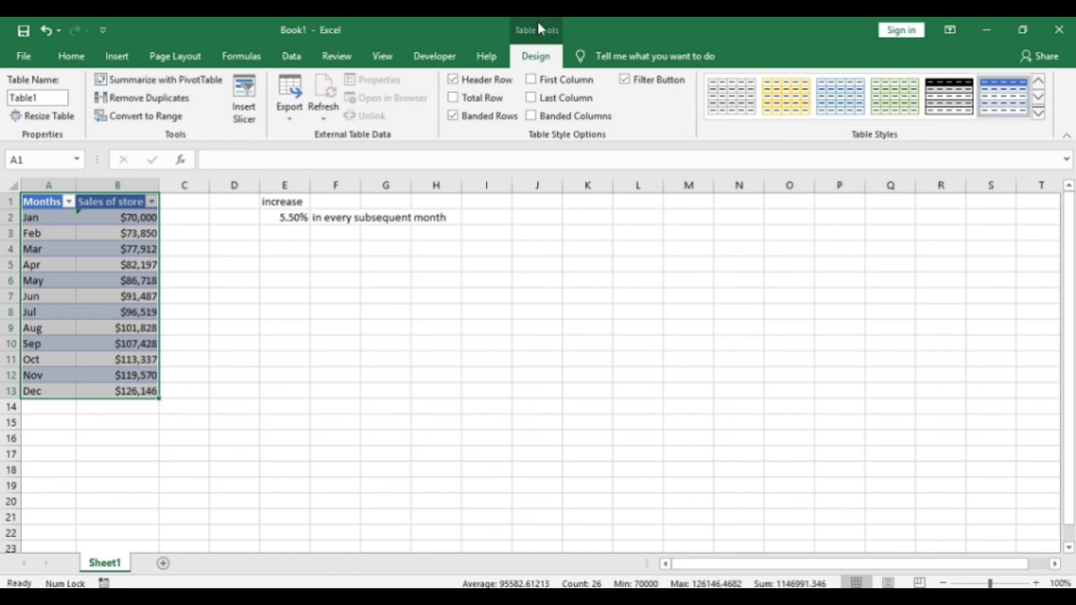
pyautogui.press('Down')
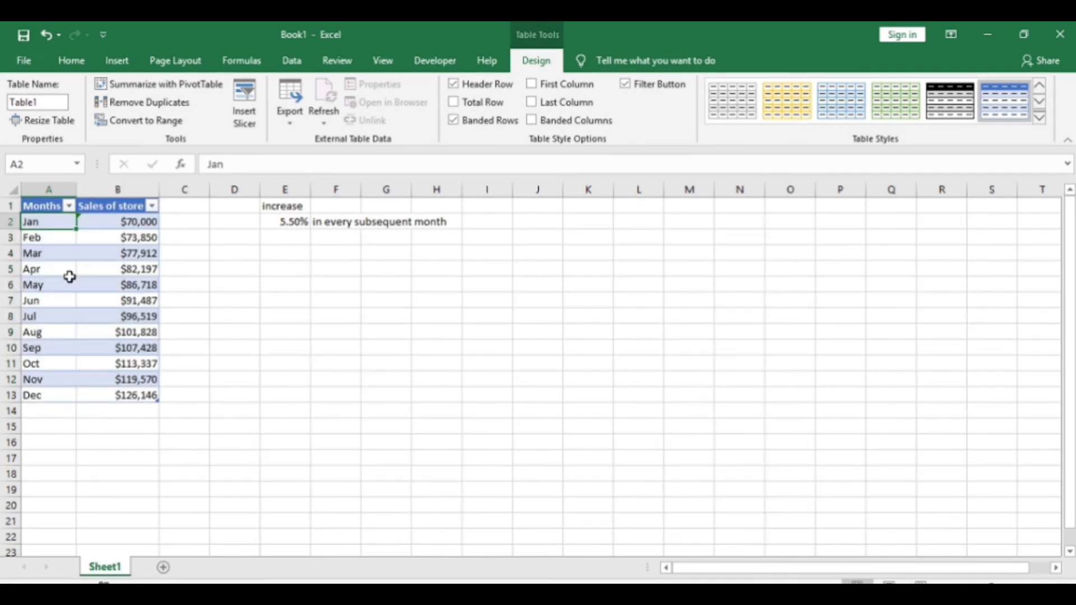
# Apply the Medium table style with an orange header and gray banded rows to the monthly sales table.
pyautogui.click(69, 280)
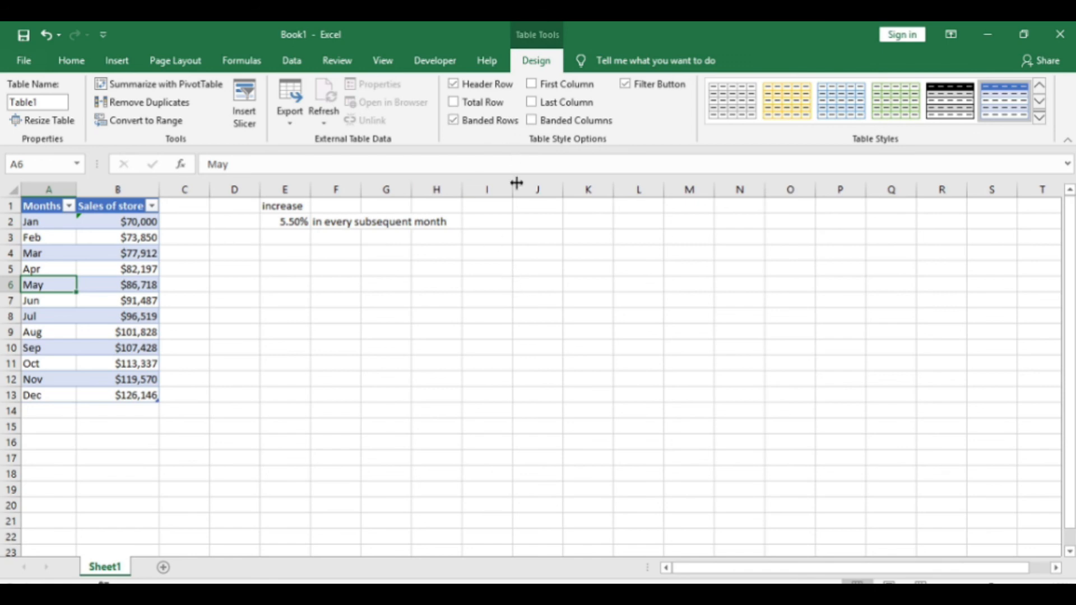
pyautogui.click(1041, 118)
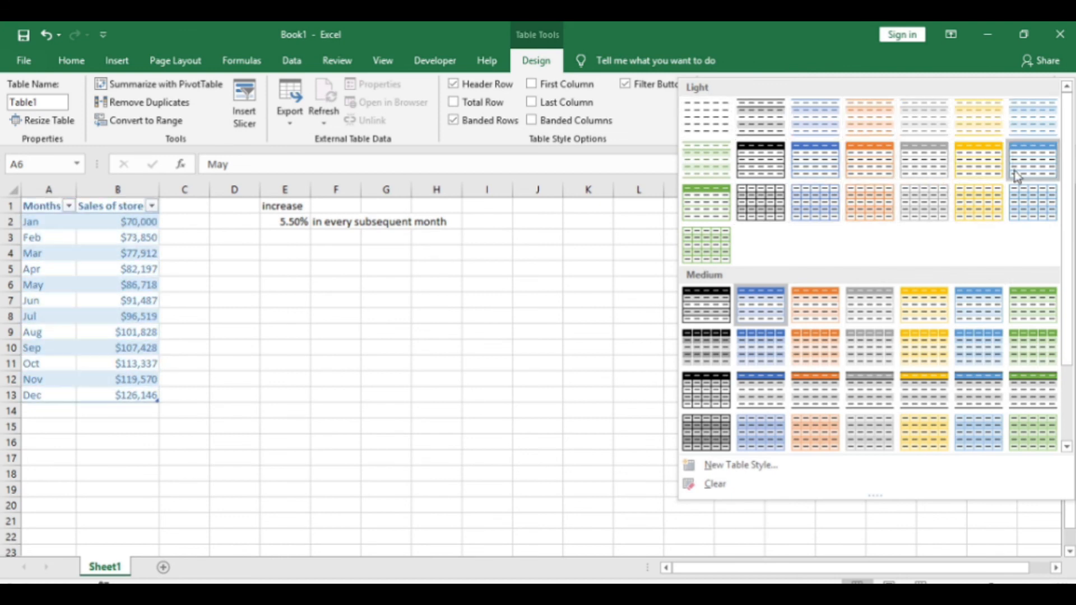
pyautogui.click(820, 394)
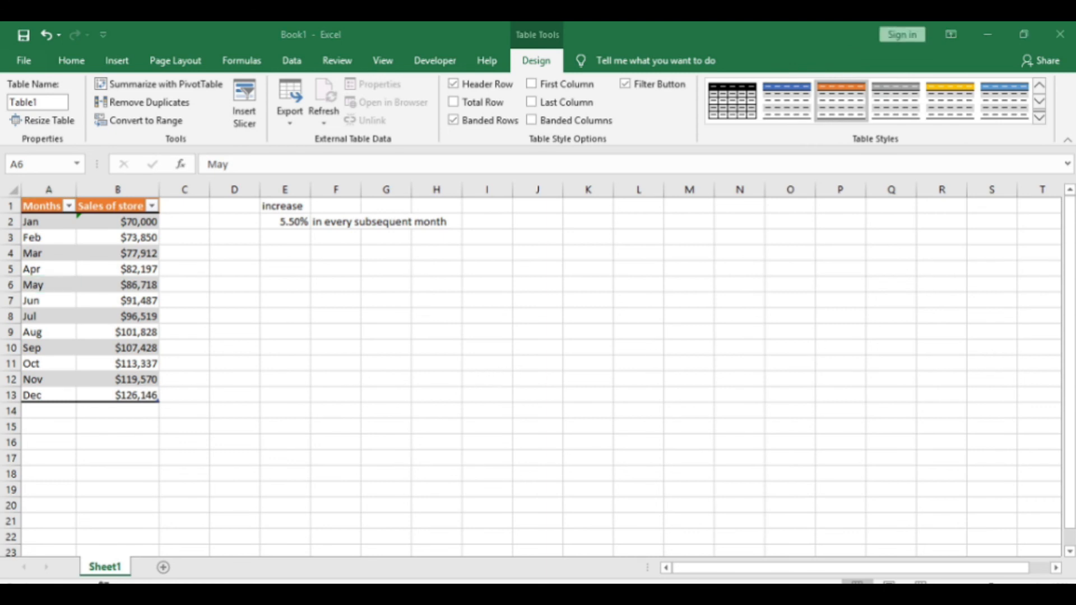